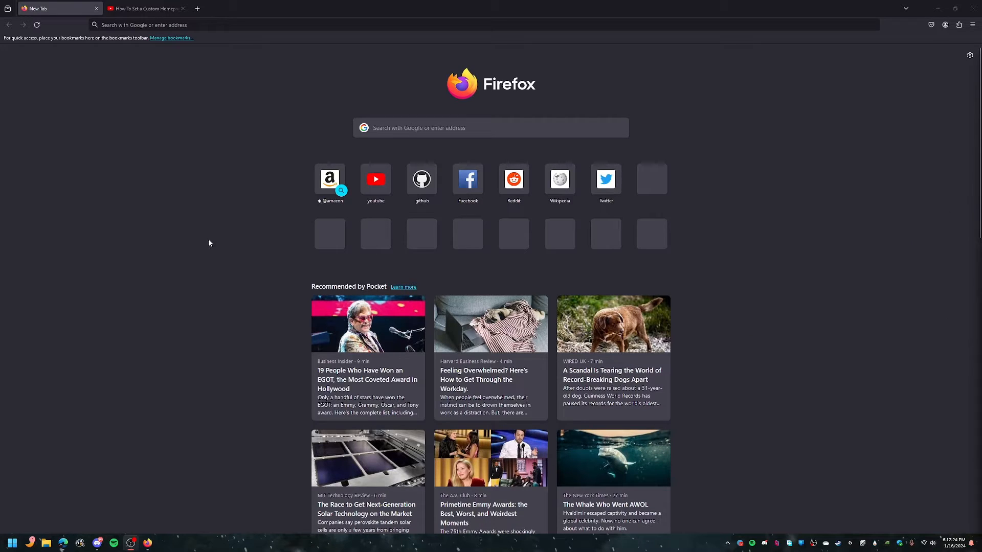
Step: Close the YouTube tutorial tab, leaving only the New Tab page open
key("ctrl+Tab")
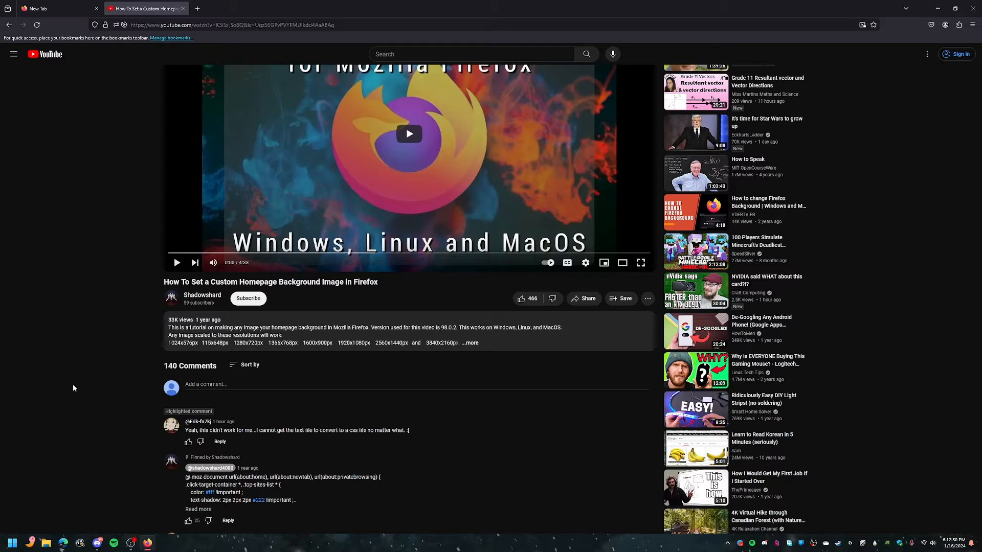
left_click(182, 8)
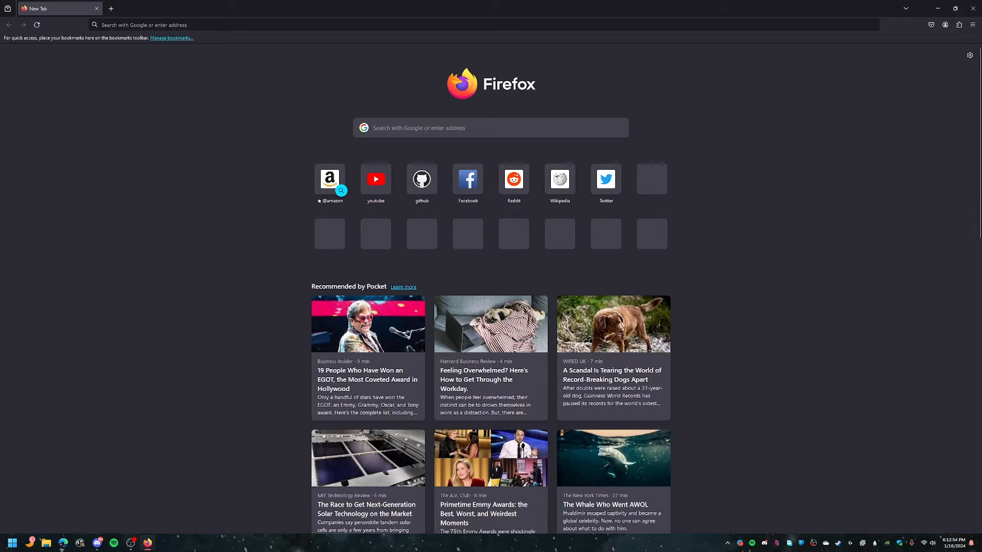
key("alt+Tab")
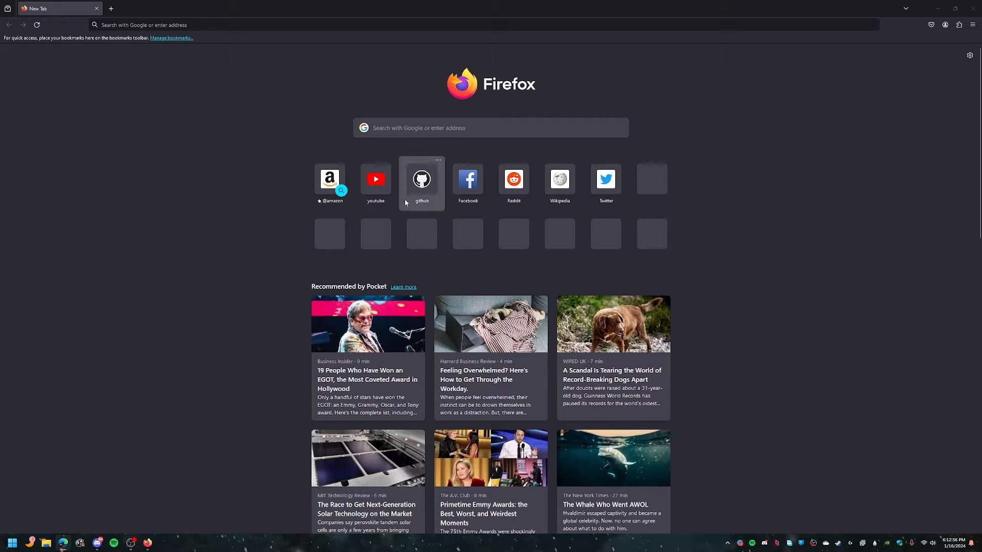
Step: Open the firefoxbackground GitHub repository by pasting its URL into the address bar
left_click(174, 25)
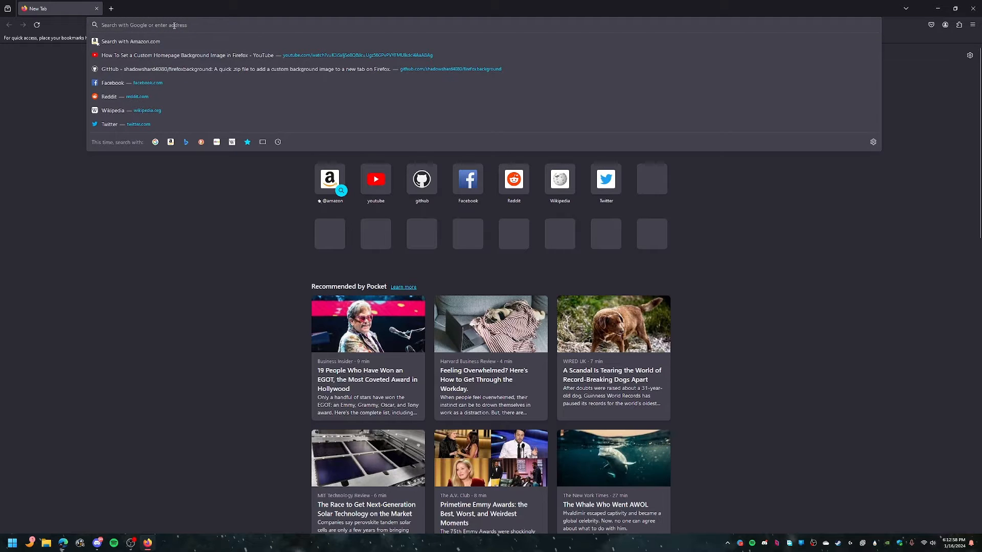
type("https://github.com/shadowshard4080/firefoxbackground")
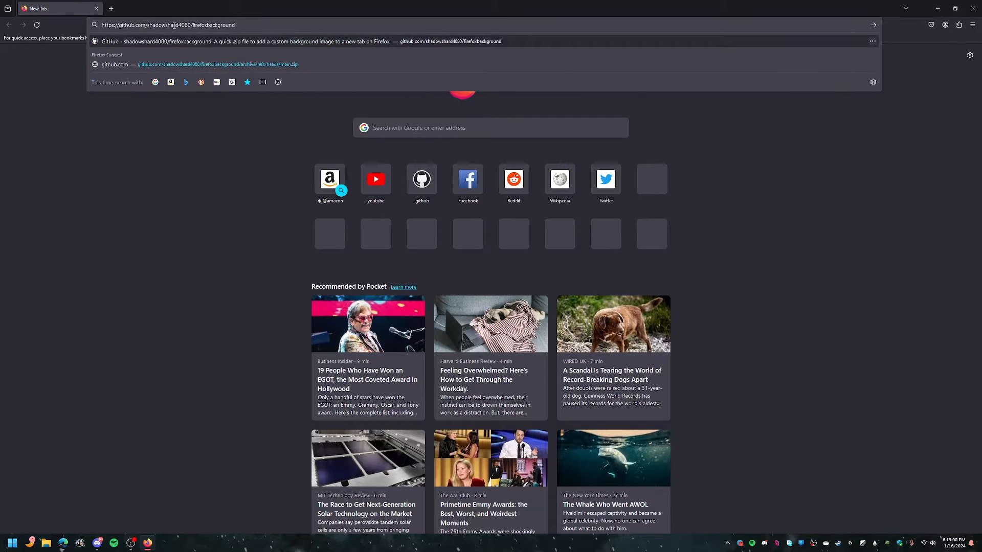
key("Return")
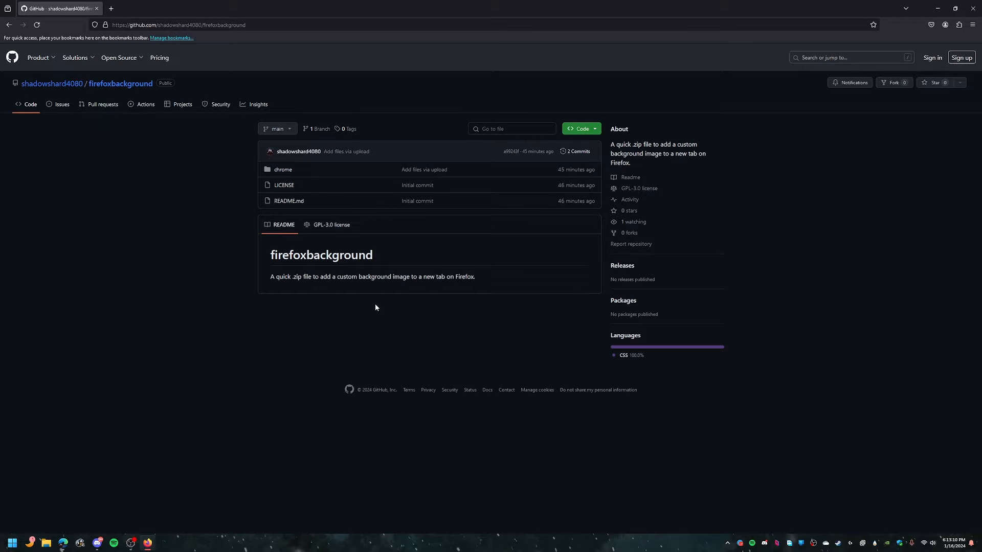
Step: Download the repository as a ZIP and open its download location in File Explorer
left_click(585, 130)
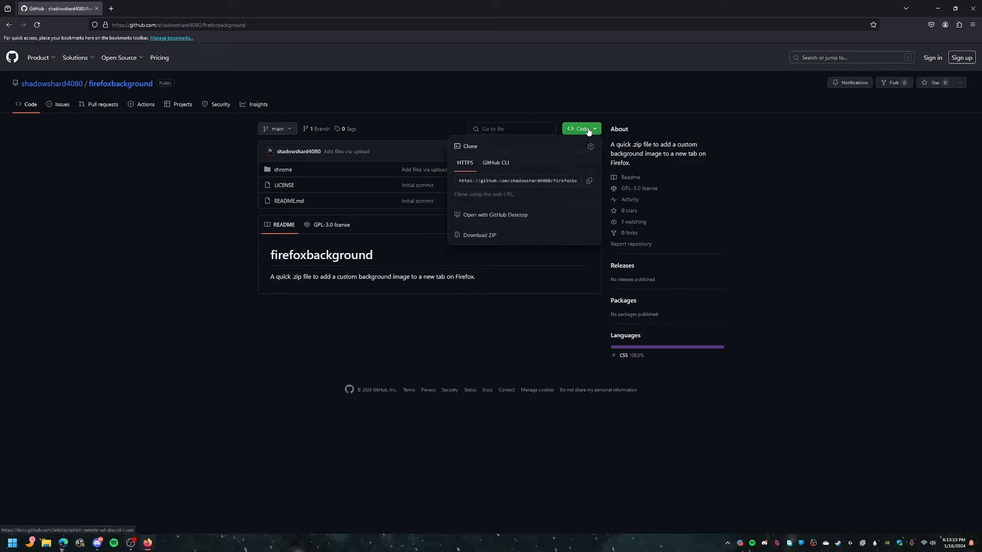
left_click(502, 236)
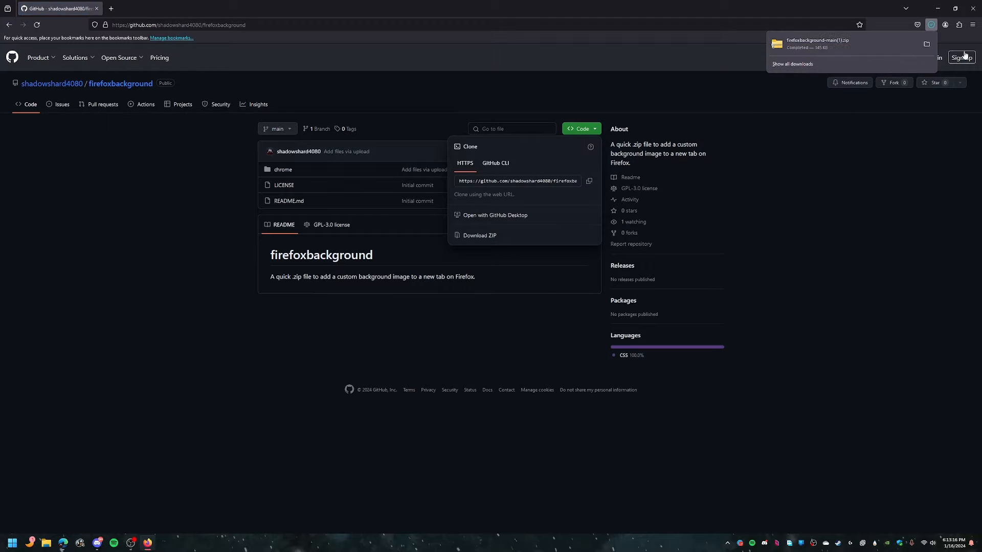
left_click(927, 44)
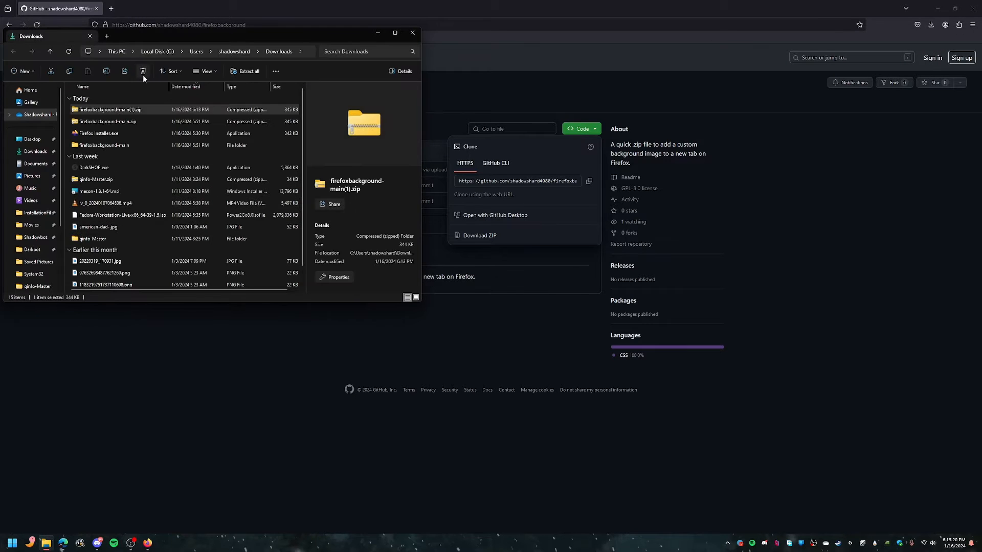
Step: Delete the duplicate firefoxbackground-main(1).zip and open the extracted firefoxbackground-main folder down to its chrome folder
left_click(143, 74)
left_click(105, 134)
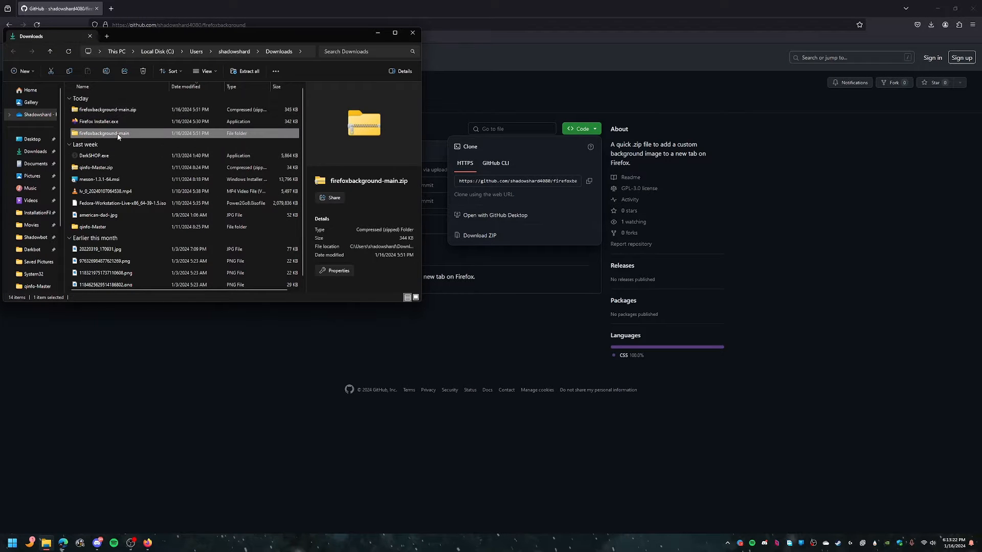
double_click(110, 133)
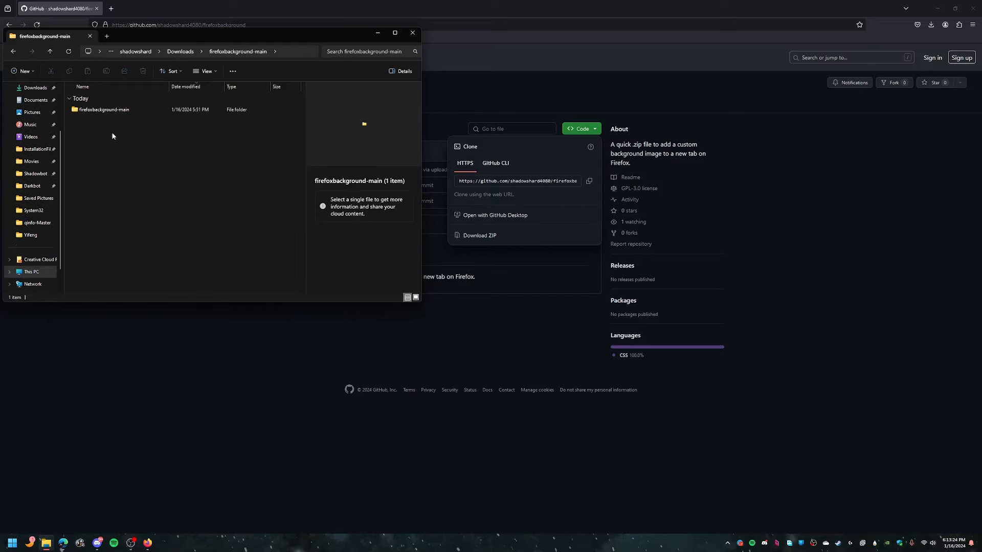
double_click(107, 111)
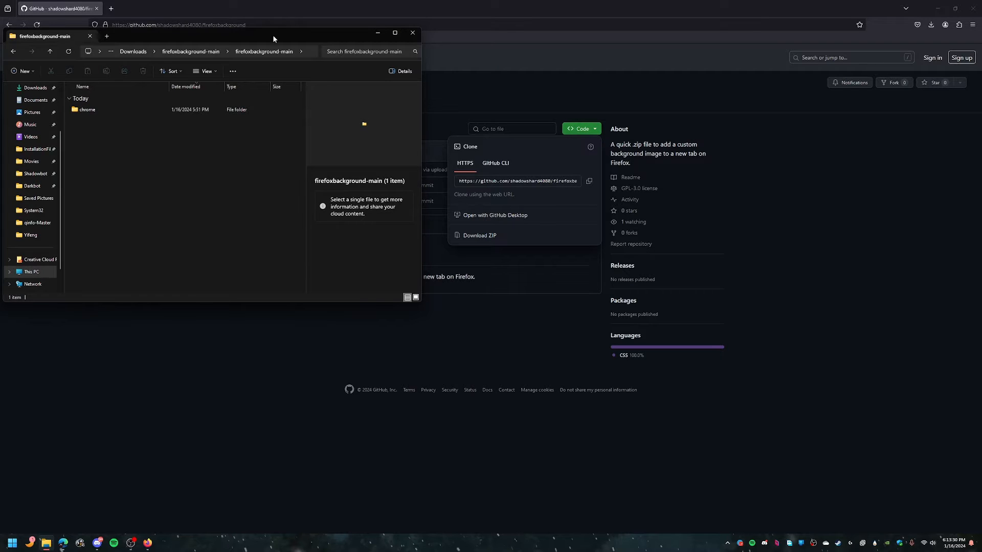
Step: Copy the chrome folder from the extracted firefoxbackground-main folder
left_click_drag(273, 38, 559, 237)
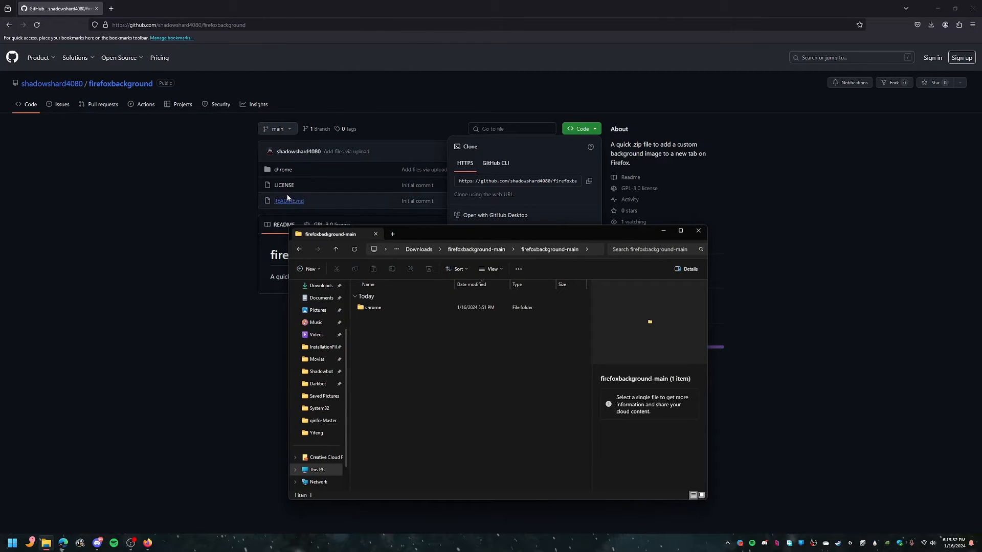
left_click(380, 308)
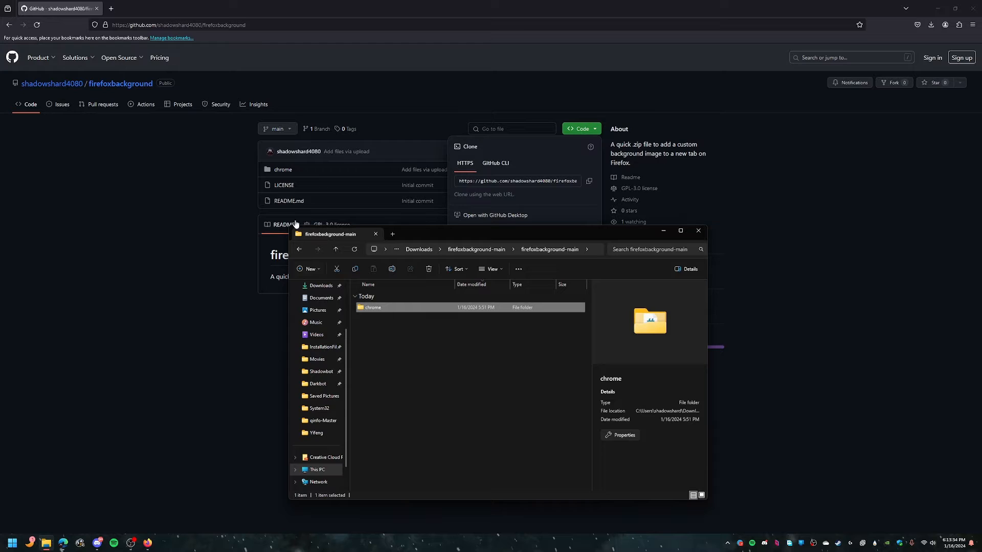
right_click(386, 306)
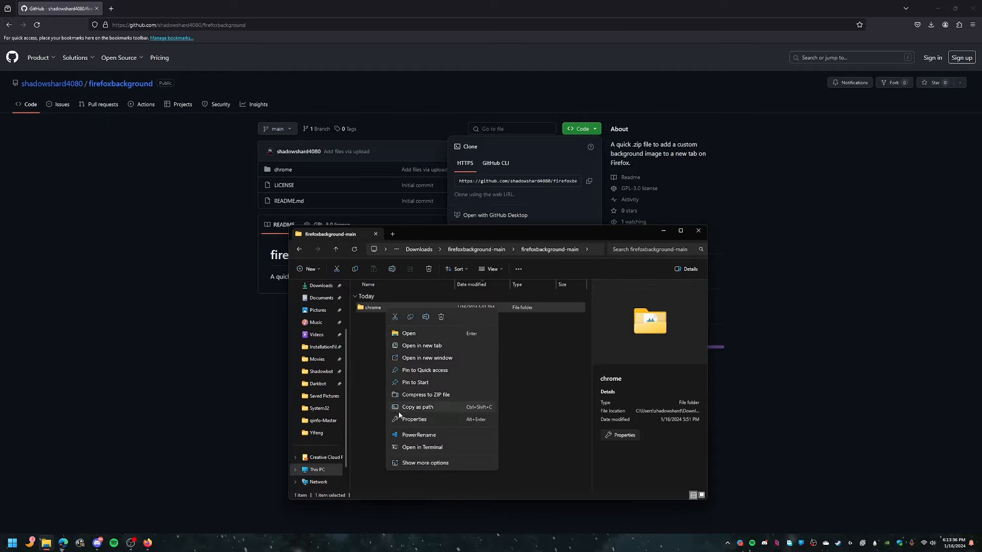
left_click(410, 317)
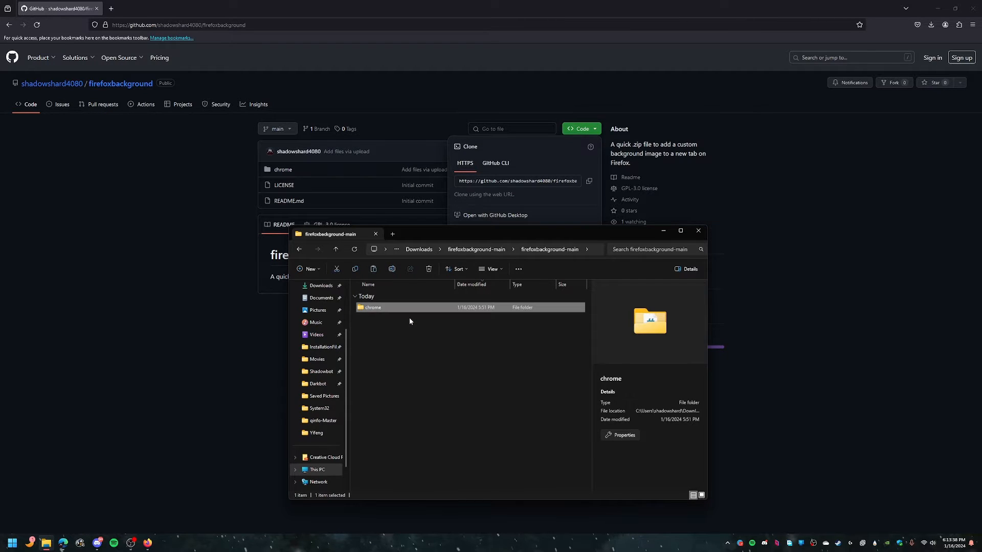
left_click(379, 317)
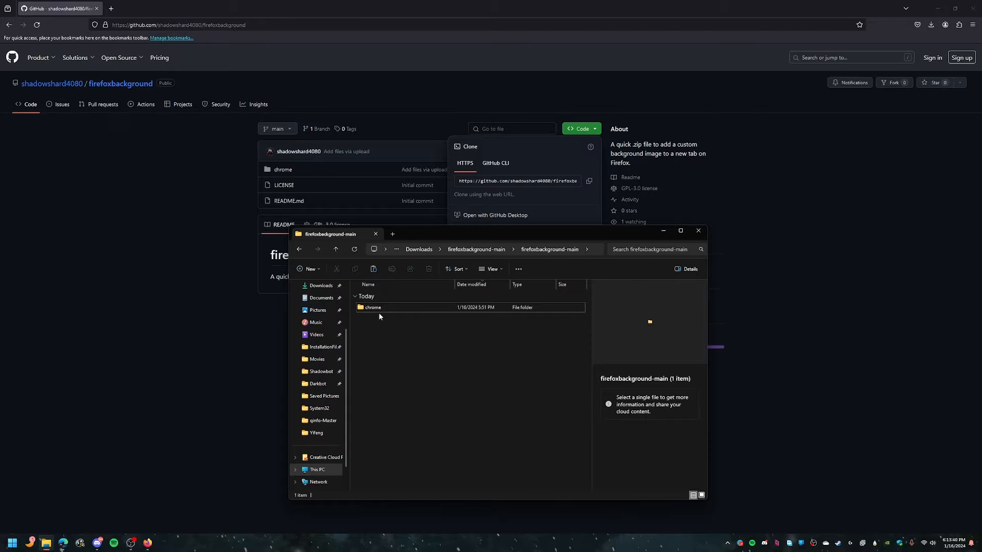
Step: Open a new browser tab and go to about:support
left_click(163, 259)
left_click(111, 9)
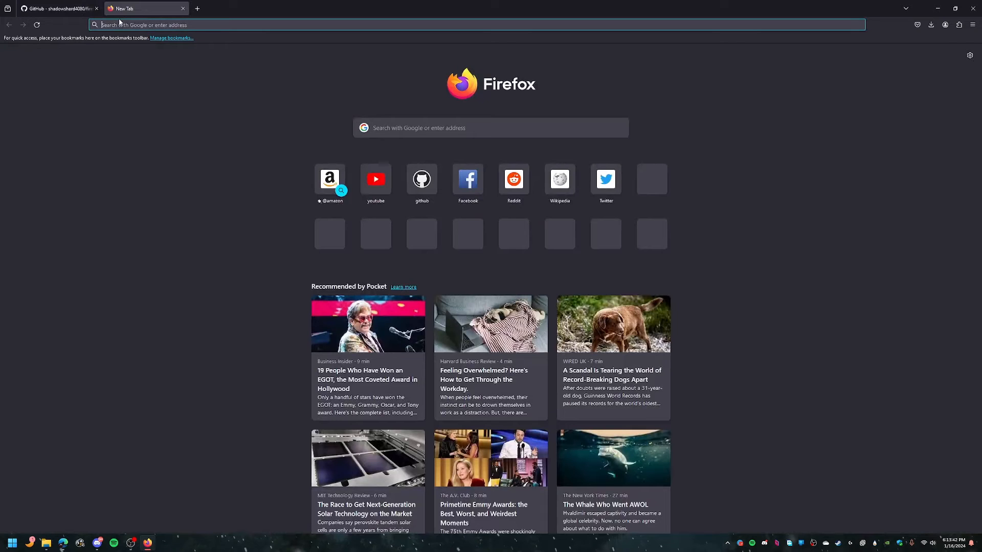
type("about")
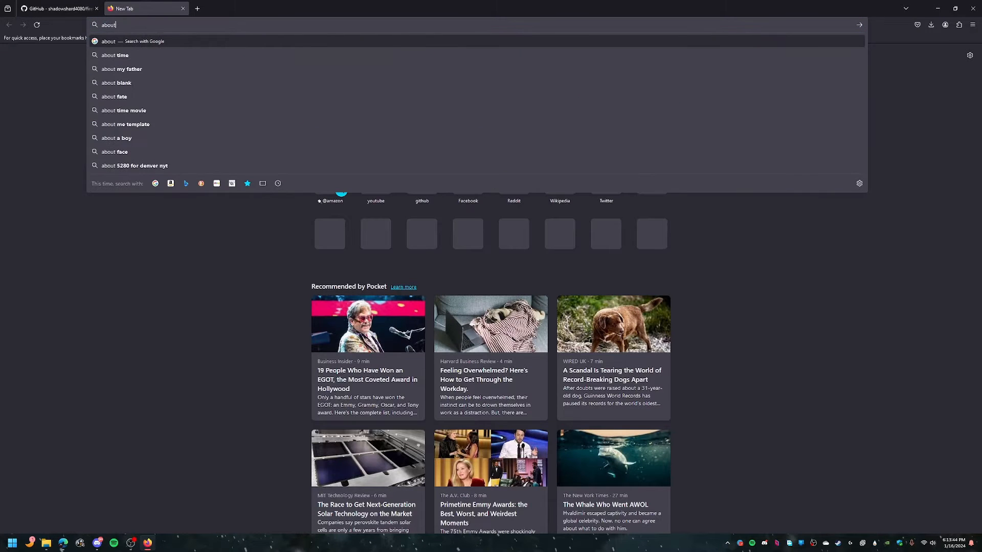
type(":support")
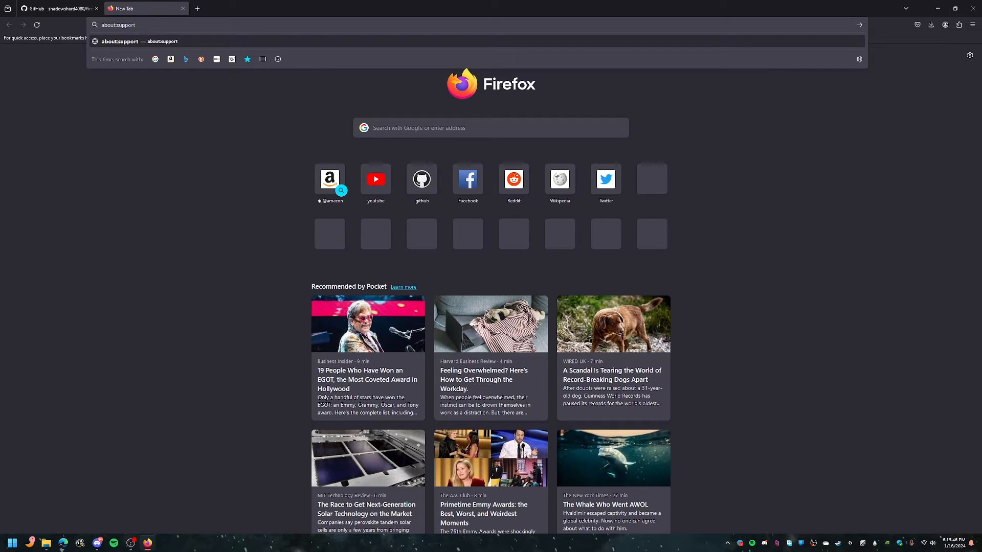
key("Return")
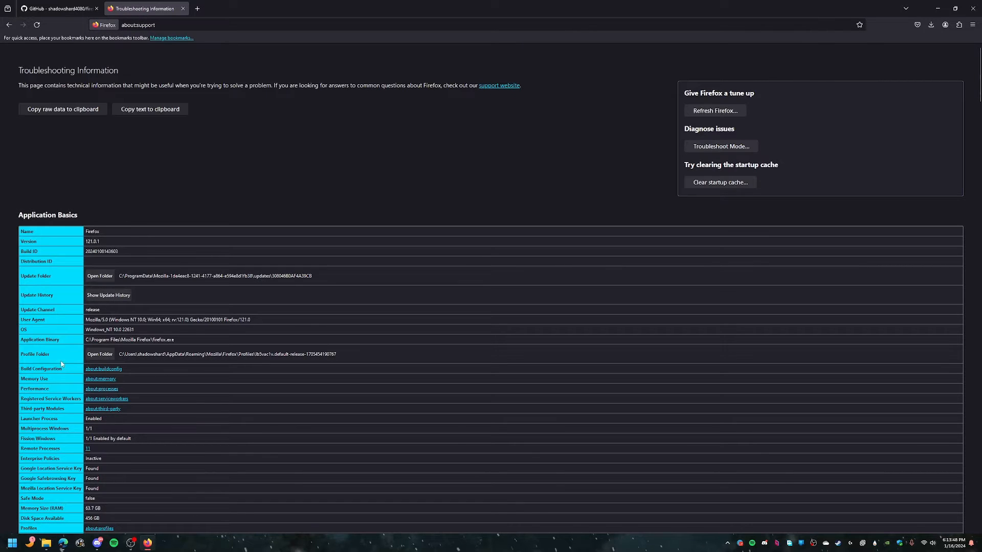
Step: Open the Firefox profile folder from the Profile Folder entry in Application Basics
left_click_drag(51, 354, 19, 356)
left_click(37, 354)
left_click_drag(119, 355, 342, 351)
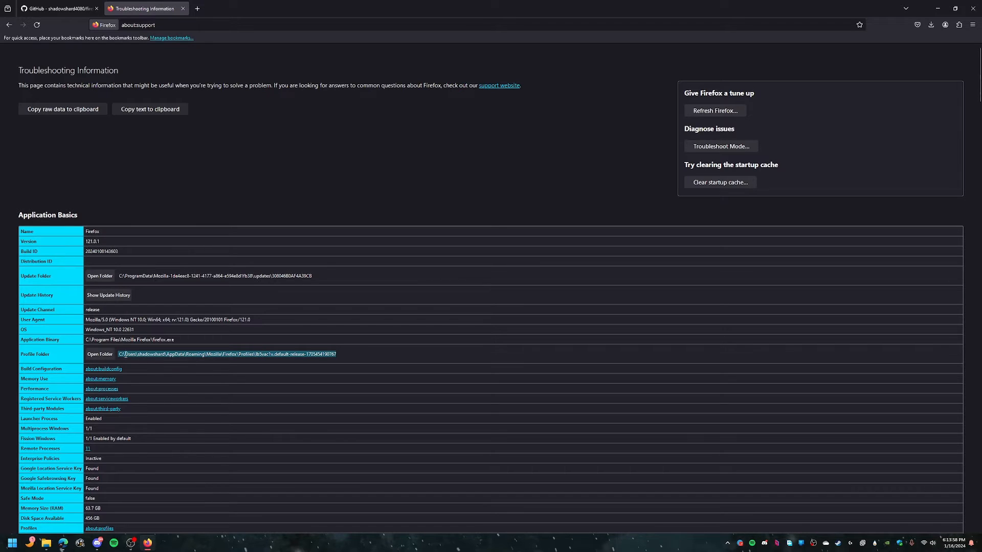
left_click(111, 357)
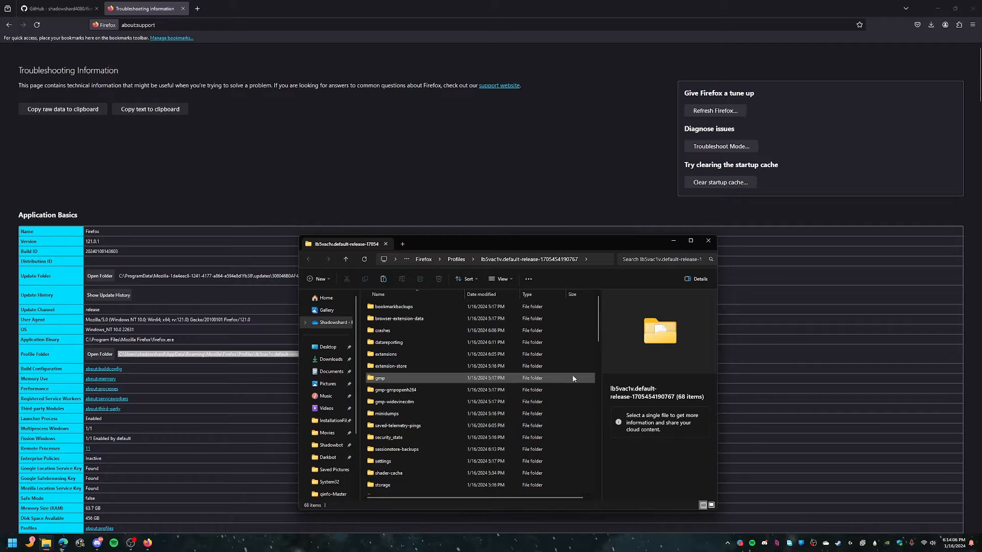
Step: Paste the copied chrome folder into the Firefox profile folder
mouse_move(46, 540)
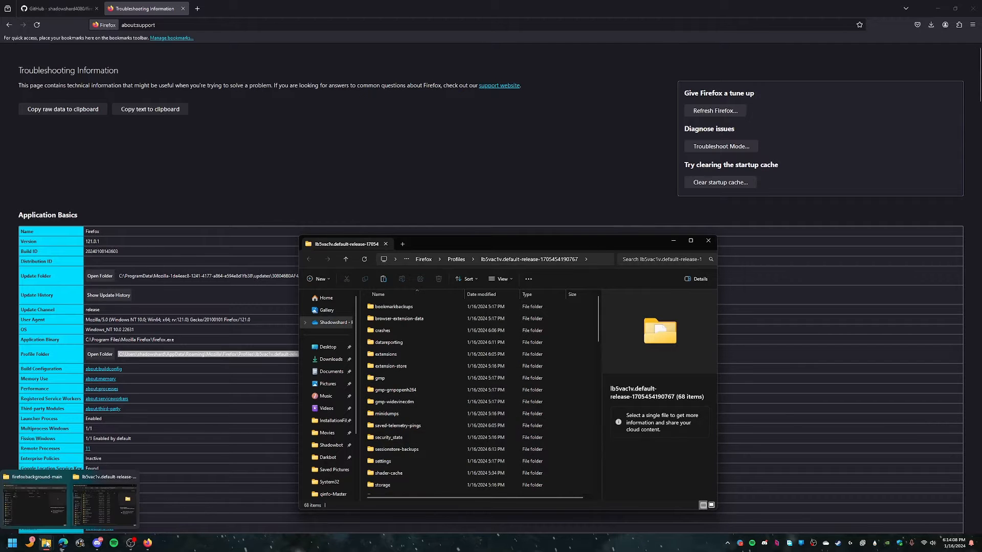
left_click(39, 503)
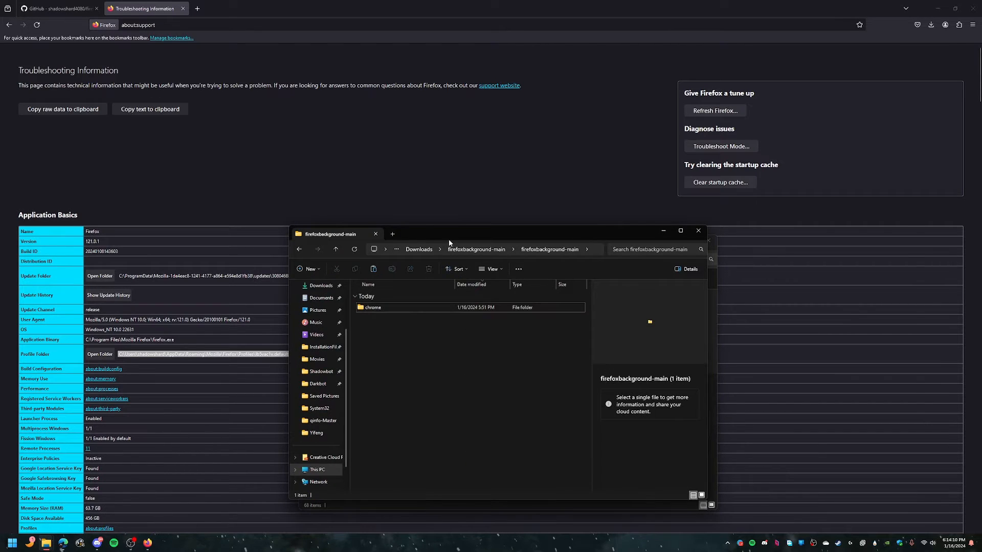
left_click_drag(449, 237, 686, 212)
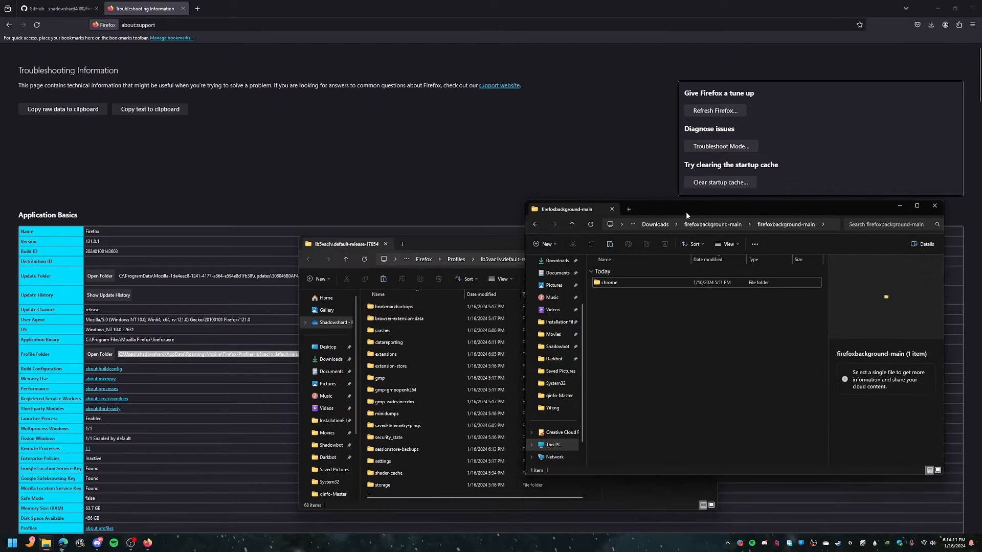
left_click(471, 246)
left_click(690, 240)
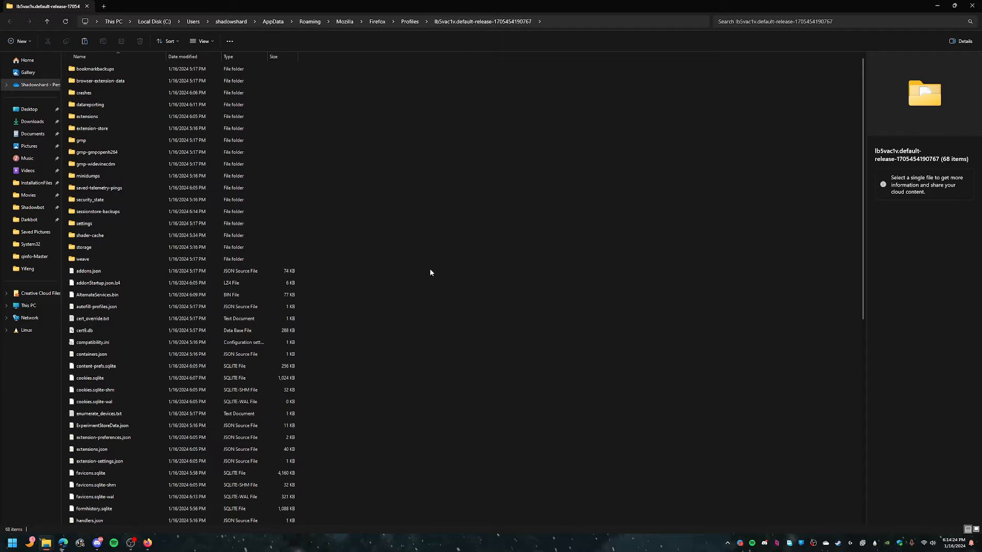
left_click(88, 41)
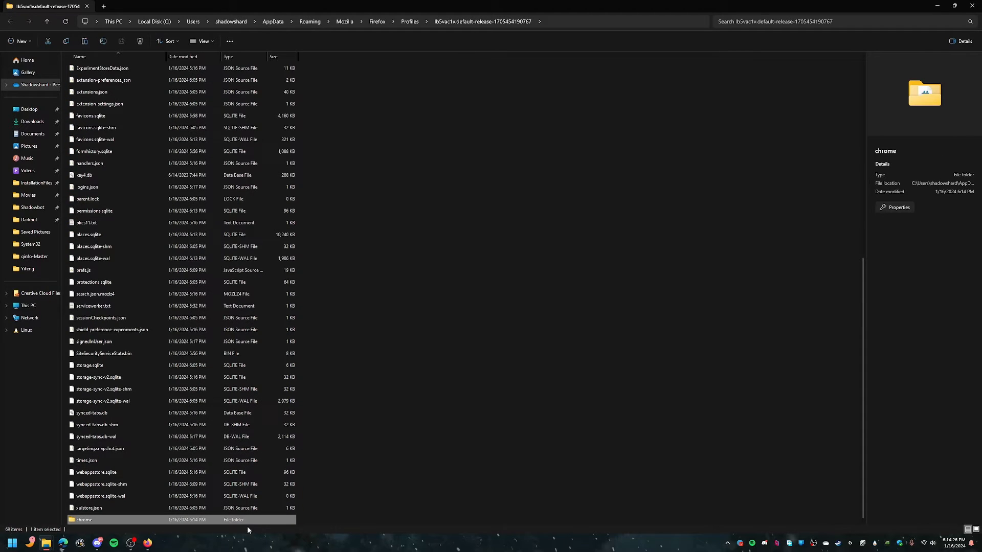
Step: Inspect the pasted chrome folder's contents, including userContent.css and the img folder
double_click(140, 520)
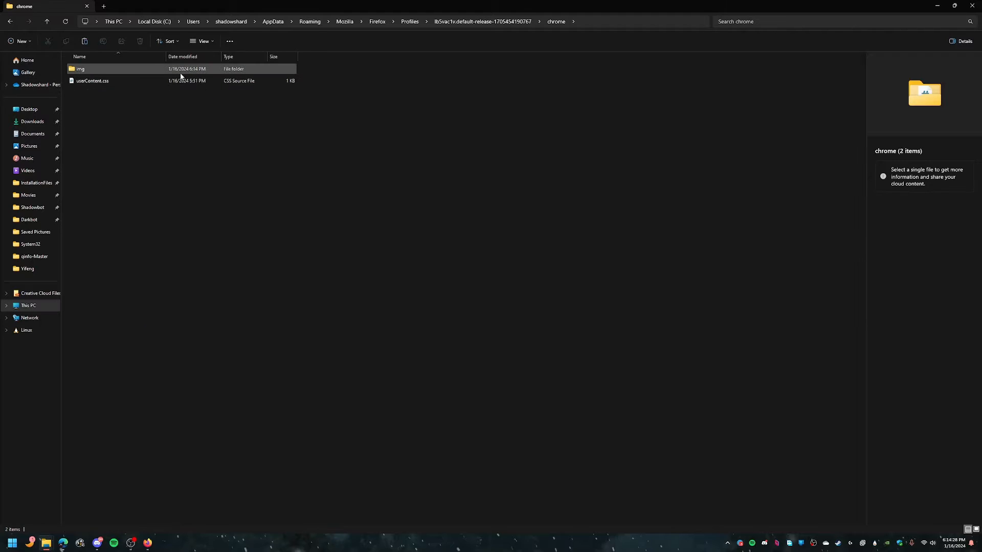
left_click(114, 82)
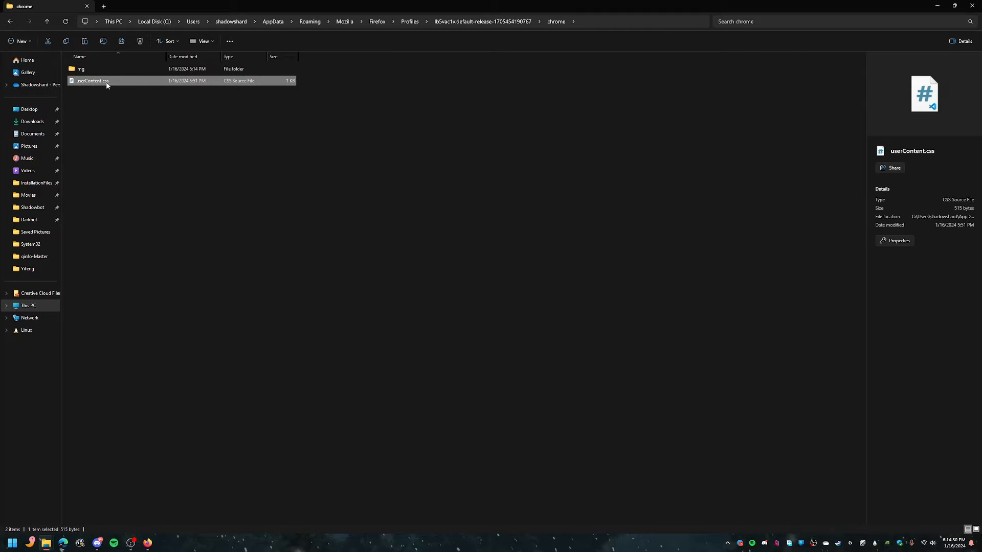
double_click(99, 71)
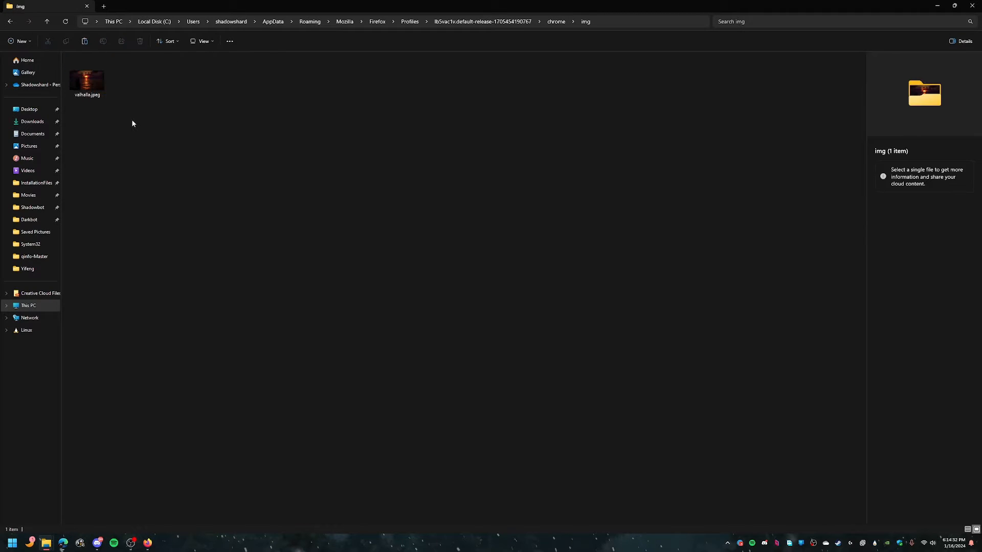
key("alt+Left")
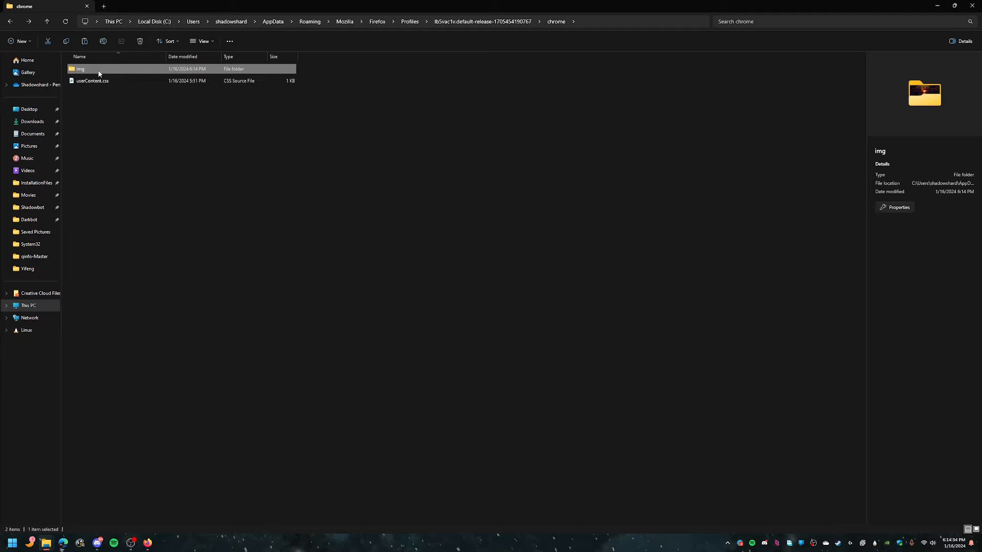
Step: Return to Firefox, open about:config in a new tab and accept the risk warning
left_click(147, 543)
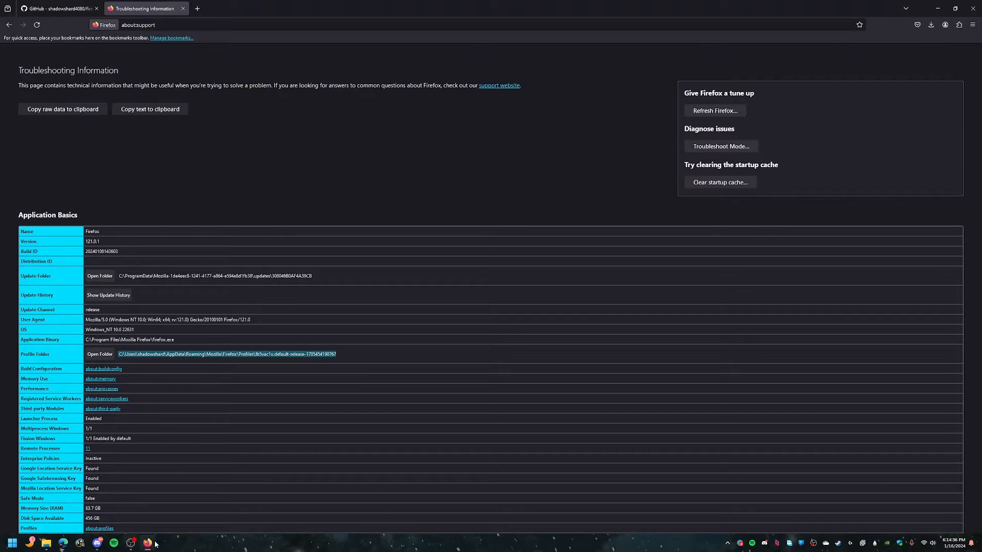
left_click(197, 8)
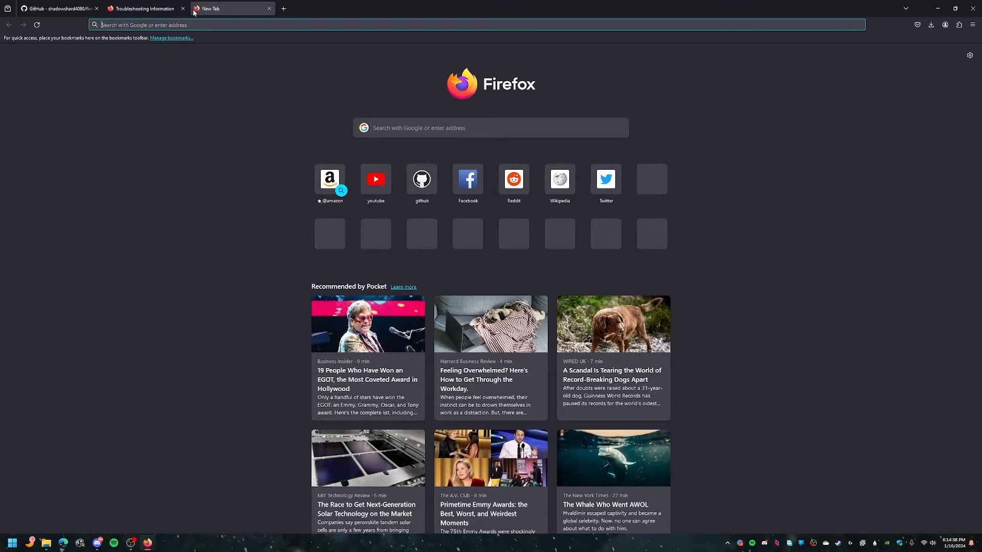
type("about:config")
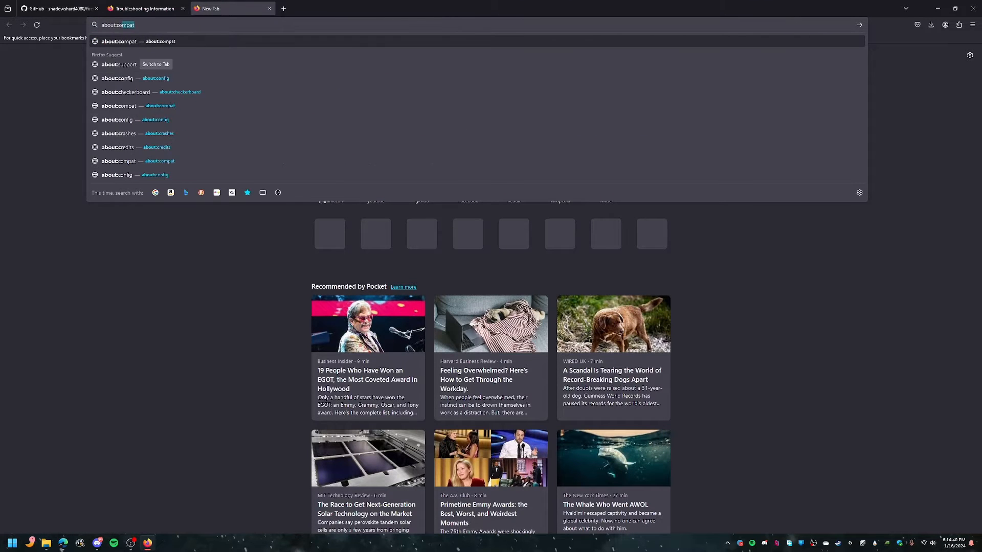
key("Return")
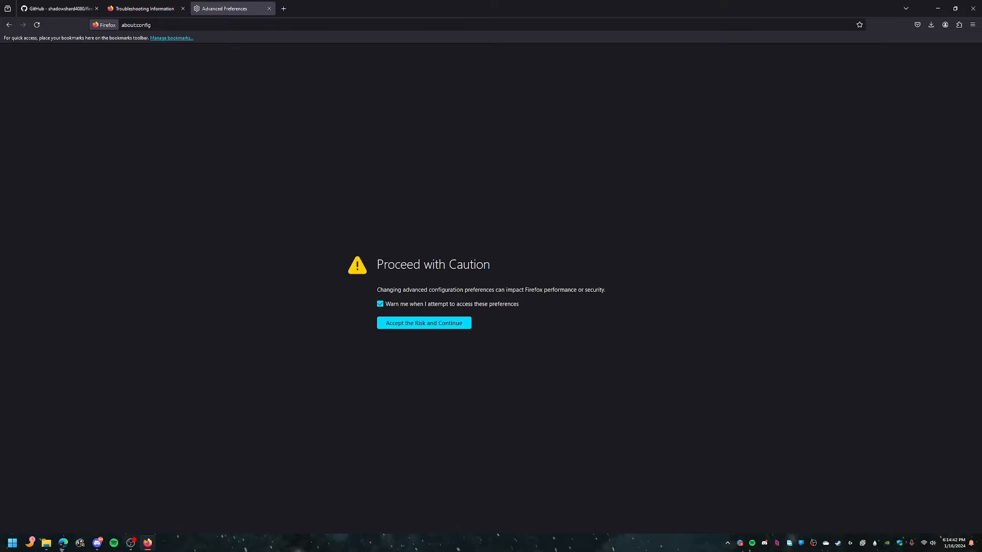
left_click(431, 325)
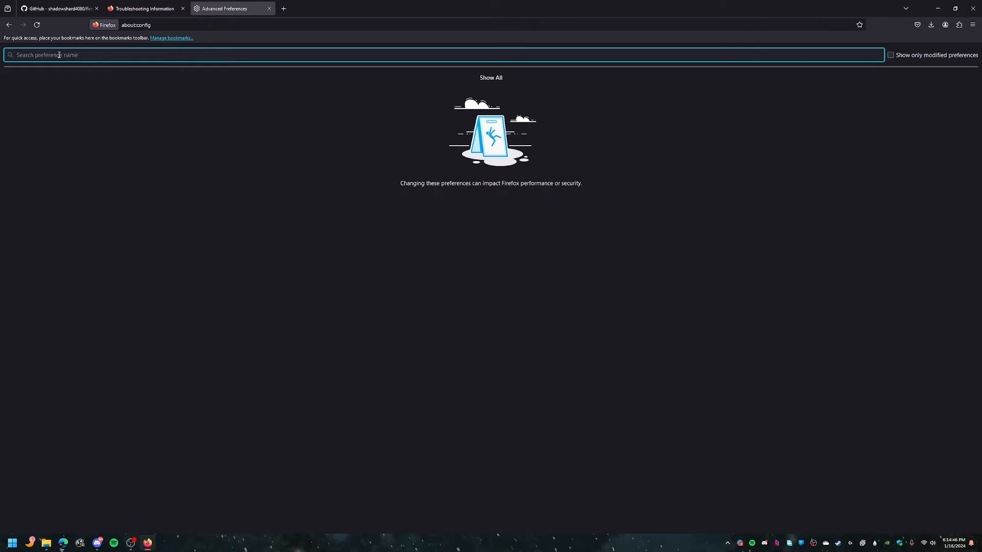
Step: Search preferences for legacy and set toolkit.legacyUserProfileCustomizations.stylesheets to true
type("legacy")
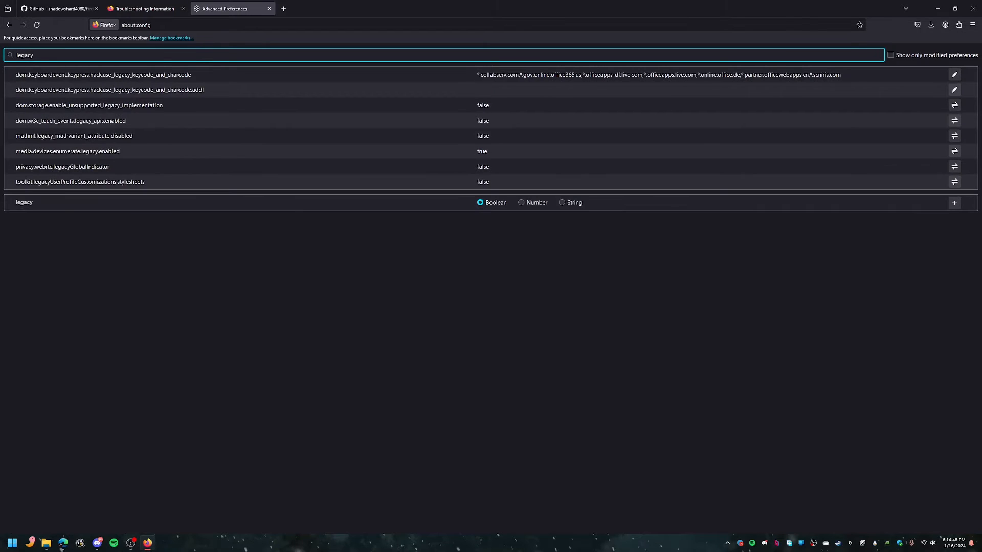
left_click_drag(16, 183, 146, 189)
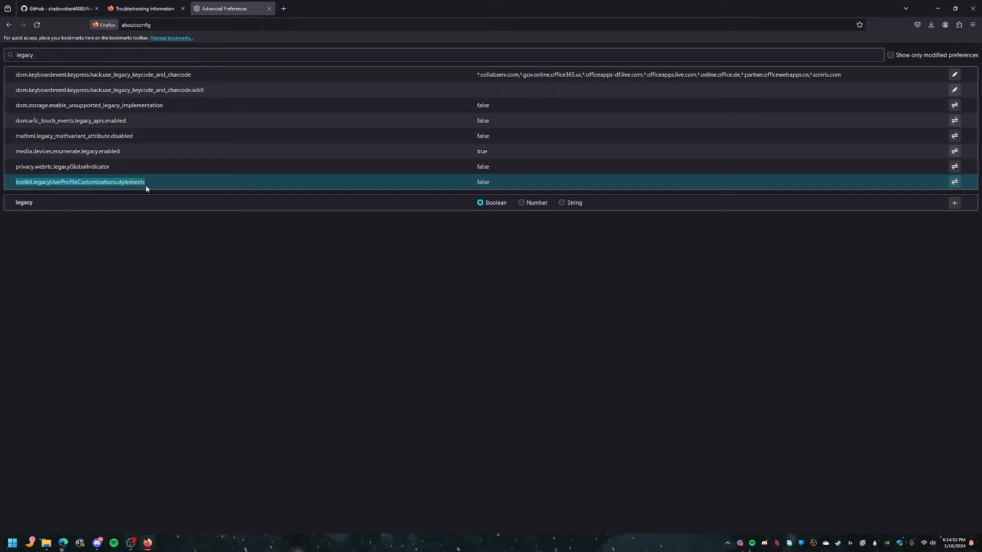
left_click(276, 185)
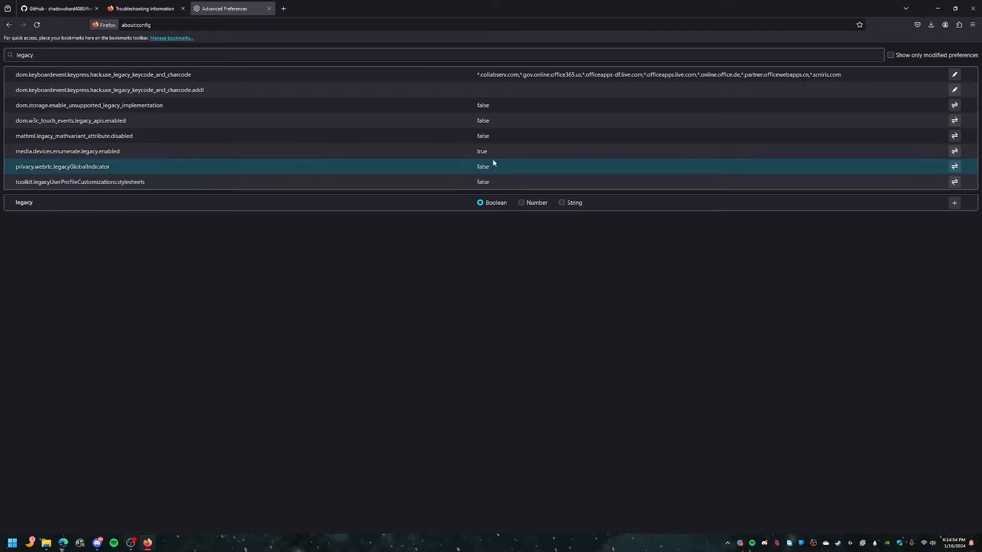
left_click(955, 182)
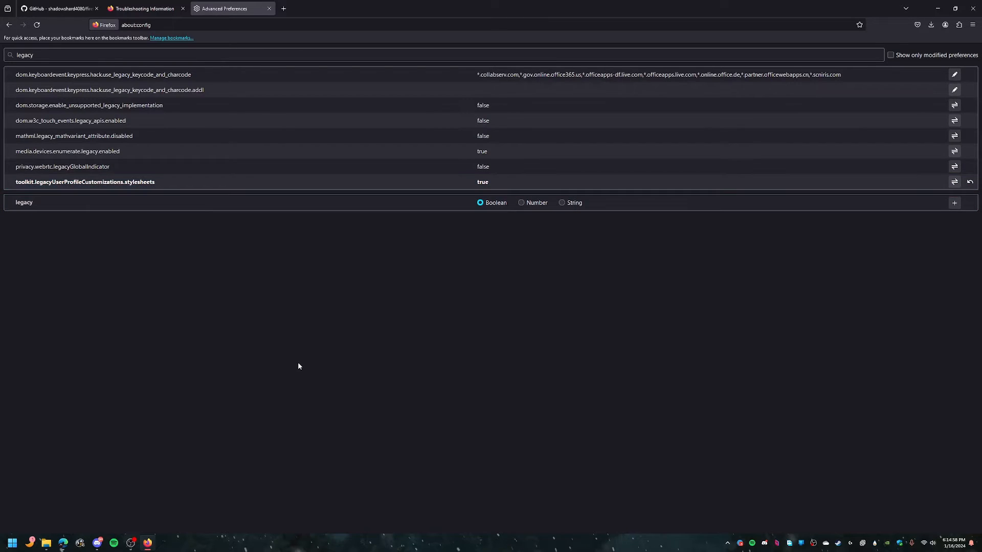
Step: Restart Firefox and dismiss the default-browser prompt with Not now
left_click(976, 4)
left_click(976, 4)
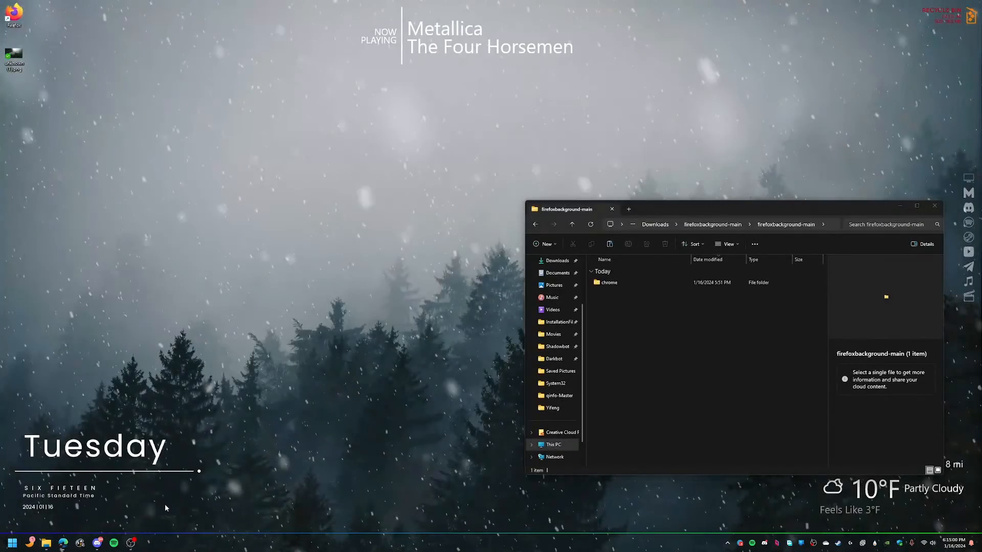
double_click(14, 14)
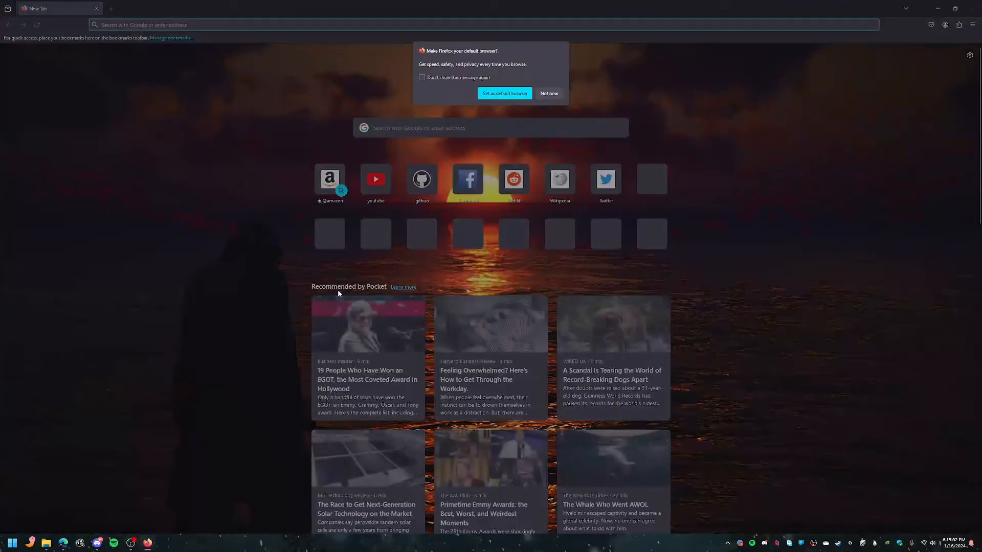
left_click(545, 93)
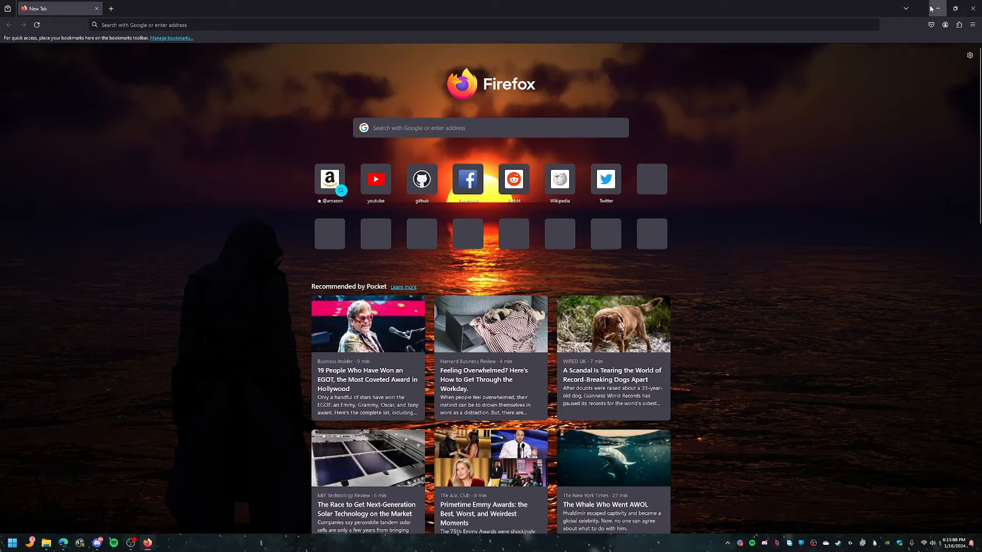
Step: Go to about:support in the address bar
left_click(124, 25)
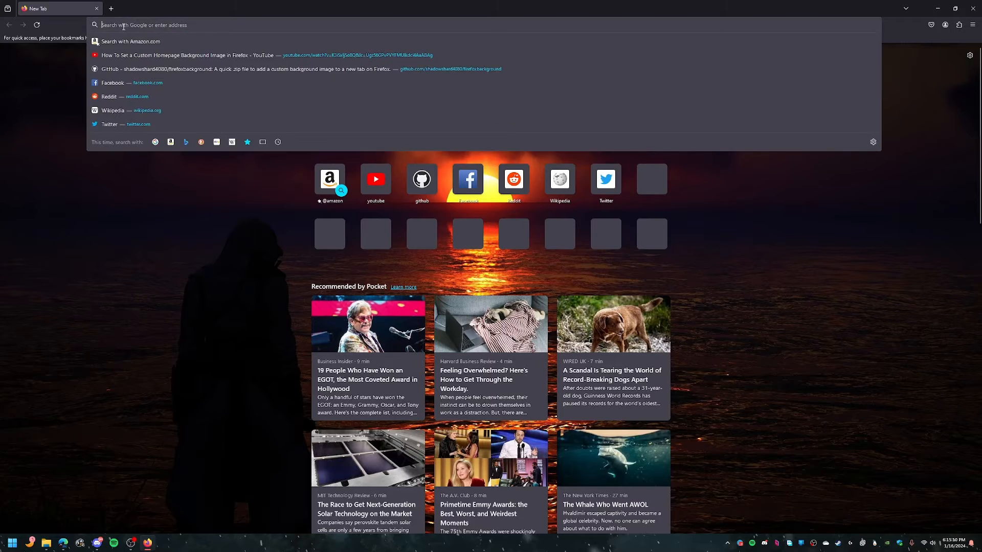
type("about:cof")
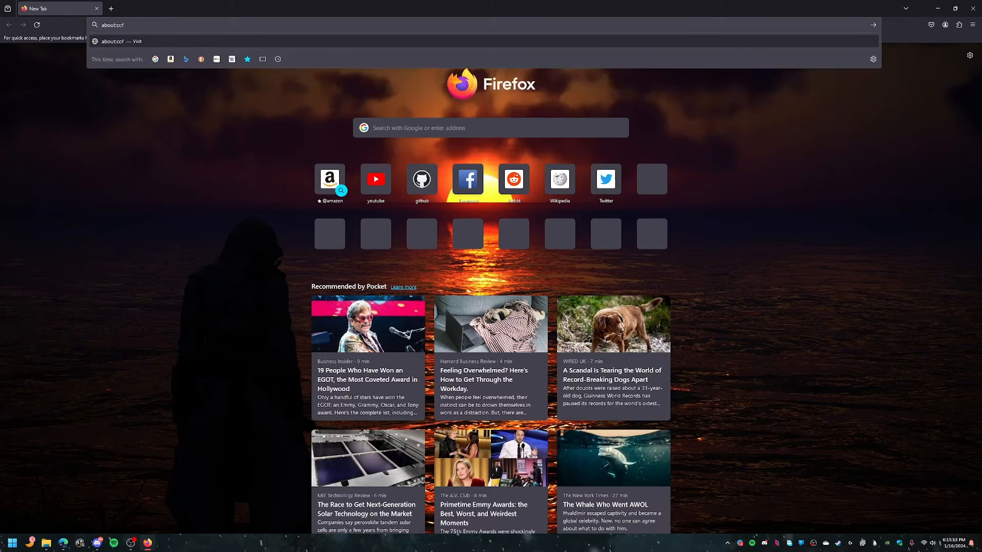
key("BackSpace")
type("su")
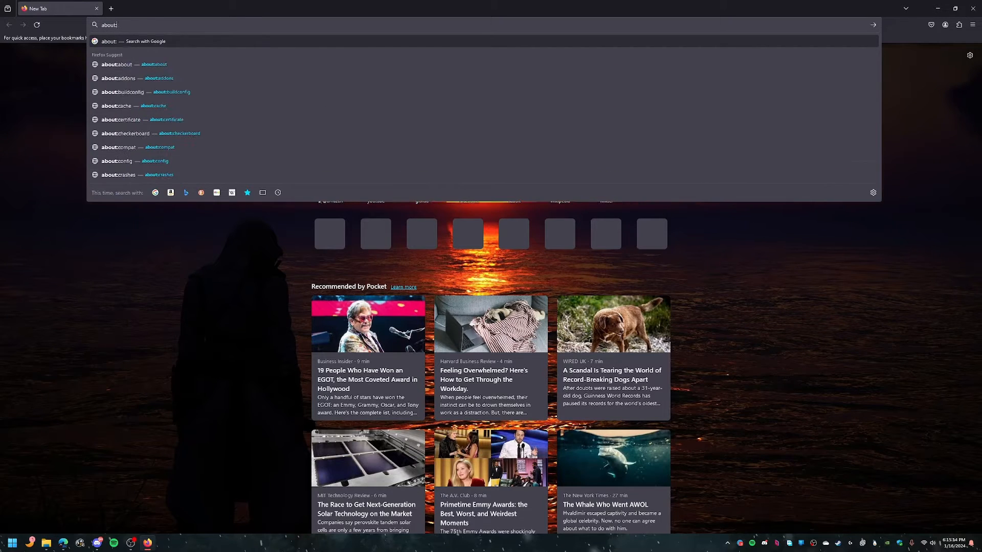
type("pport")
key("Return")
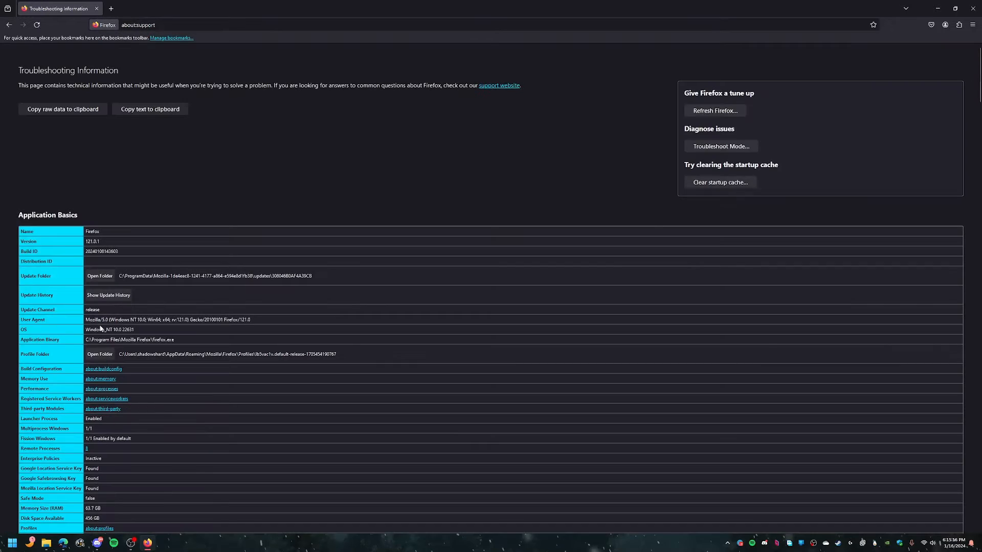
Step: Open the profile folder and navigate into the chrome folder's img subfolder
left_click(100, 353)
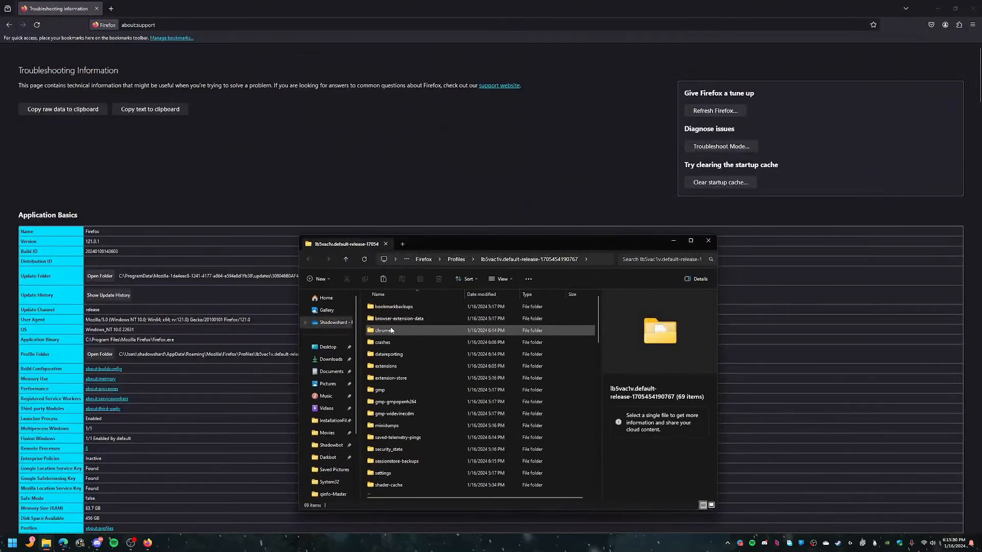
double_click(390, 329)
double_click(395, 308)
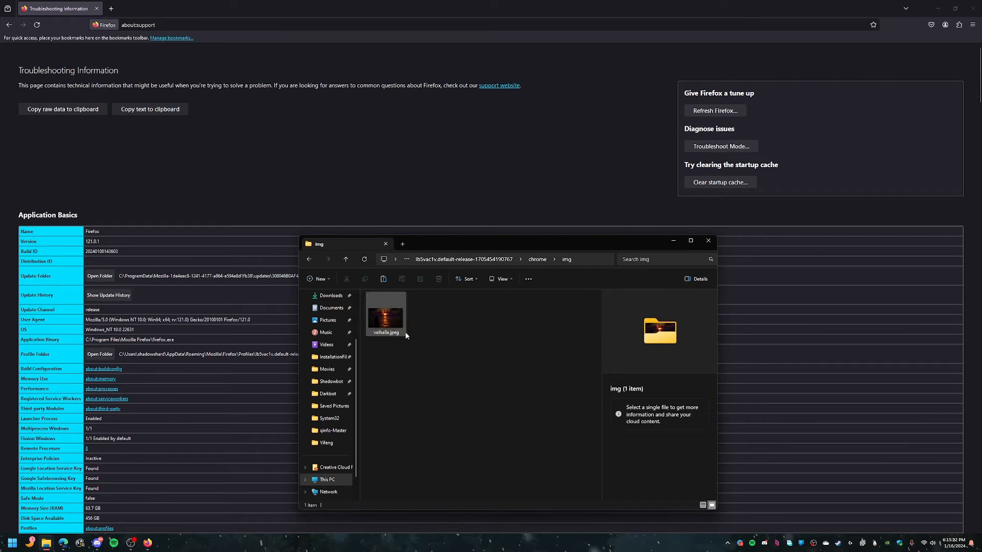
Step: Close Firefox and copy an image from the desktop into the img folder
left_click(972, 8)
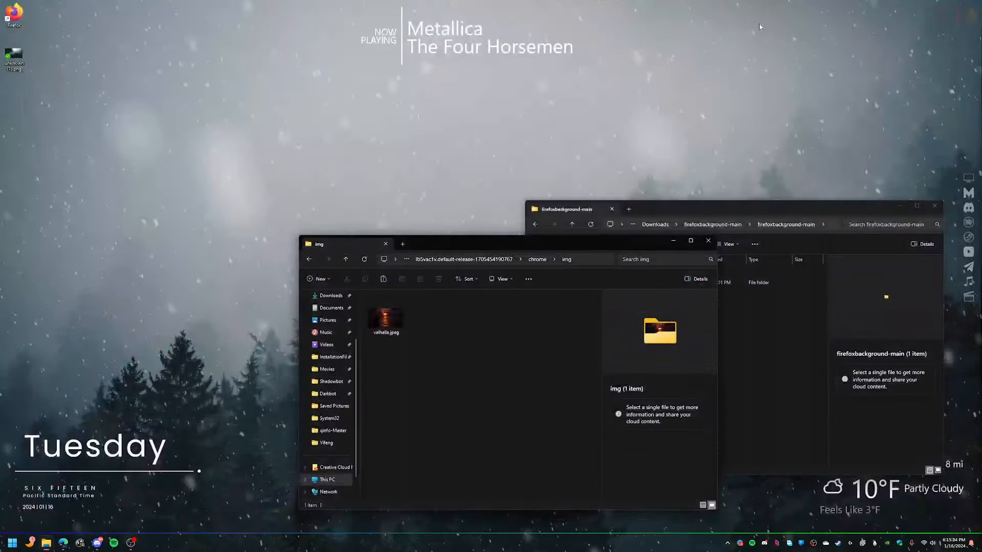
left_click_drag(15, 56, 452, 362)
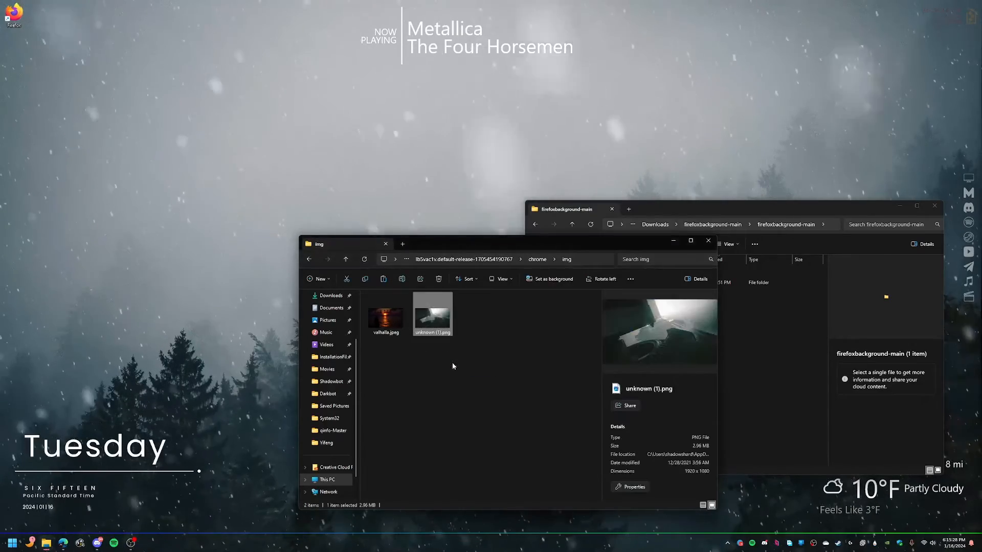
left_click(379, 355)
Step: Rename the newly added image to control.png
left_click(434, 335)
left_click(434, 334)
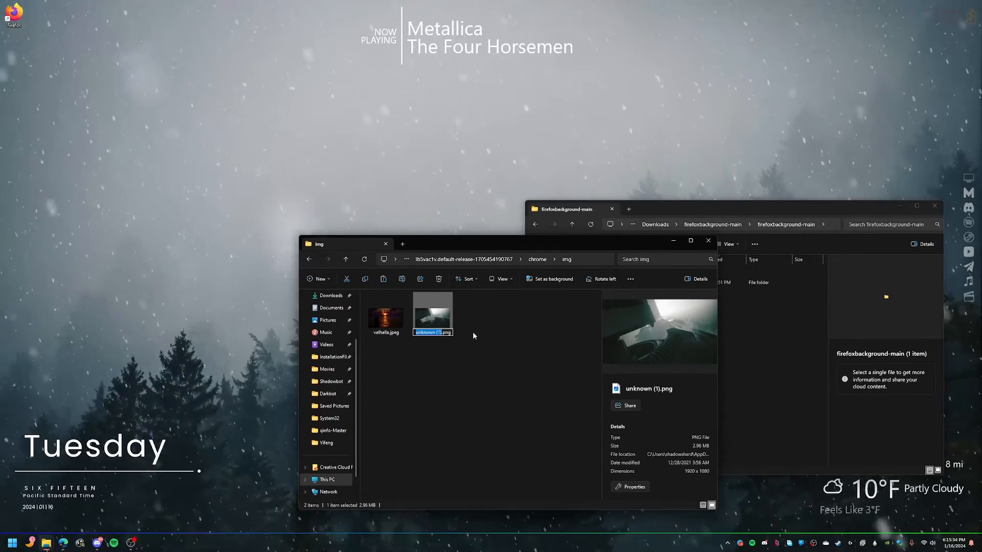
left_click(440, 332)
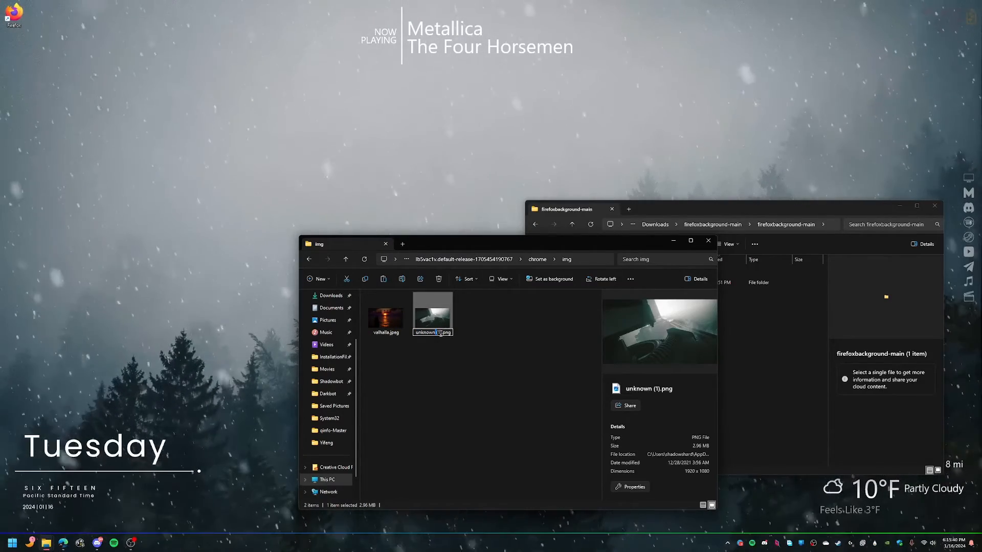
left_click_drag(442, 333, 412, 333)
type("control")
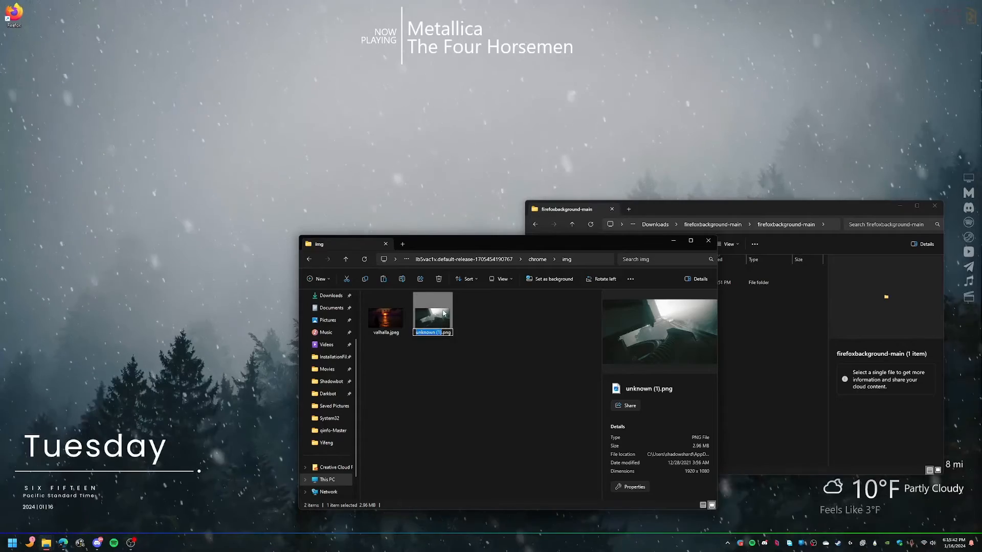
key("Return")
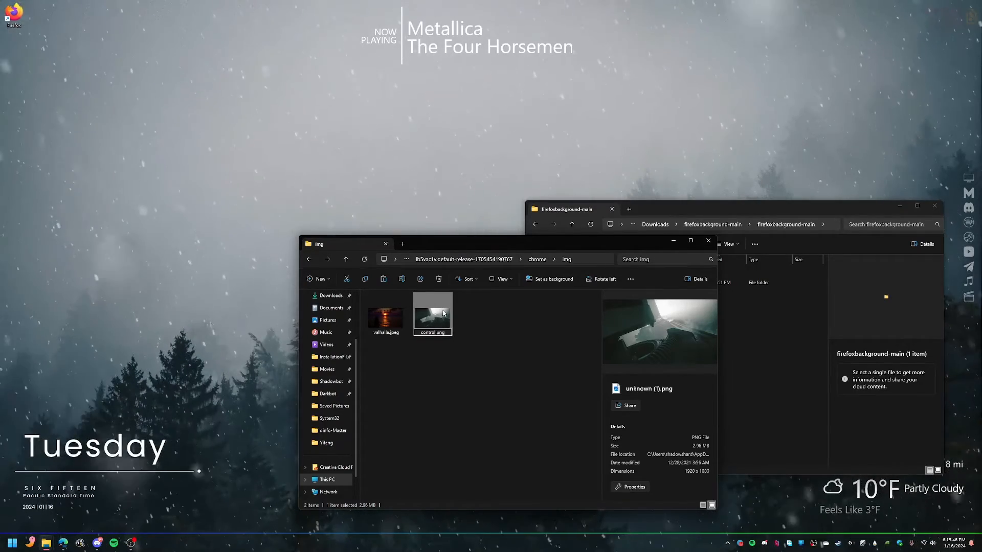
key("Return")
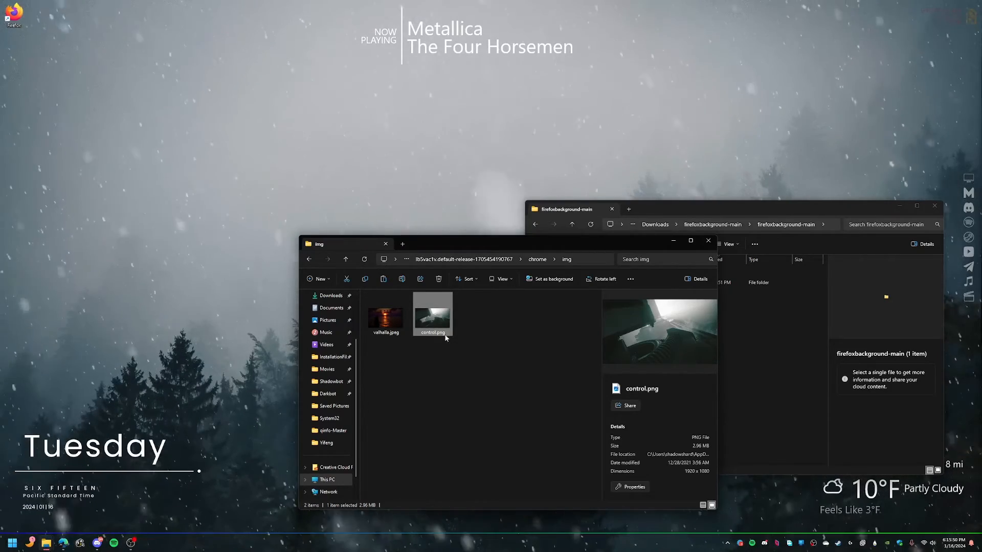
Step: Copy the base name control from the image's file name
left_click(446, 333)
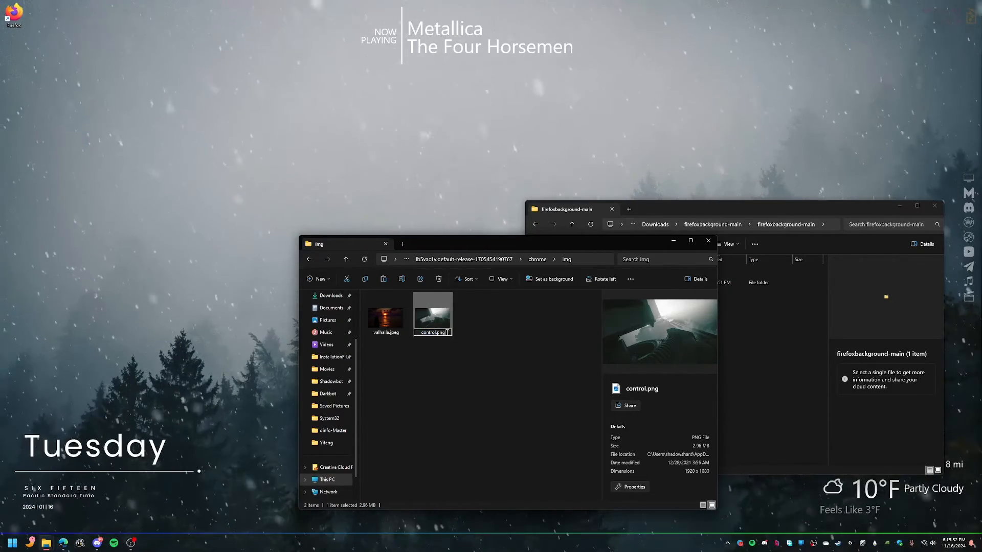
left_click_drag(446, 333, 417, 333)
key("ctrl+c")
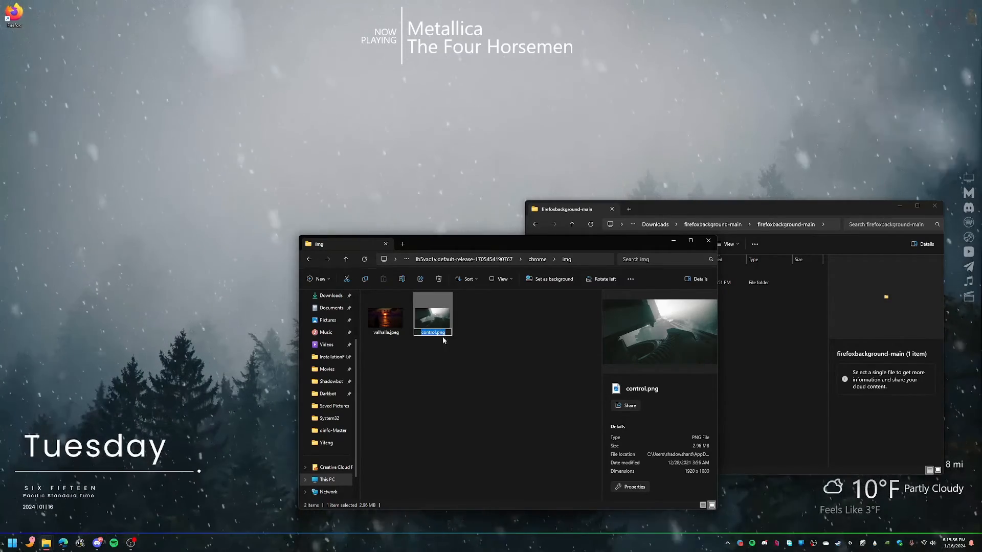
left_click(435, 337)
left_click(443, 334)
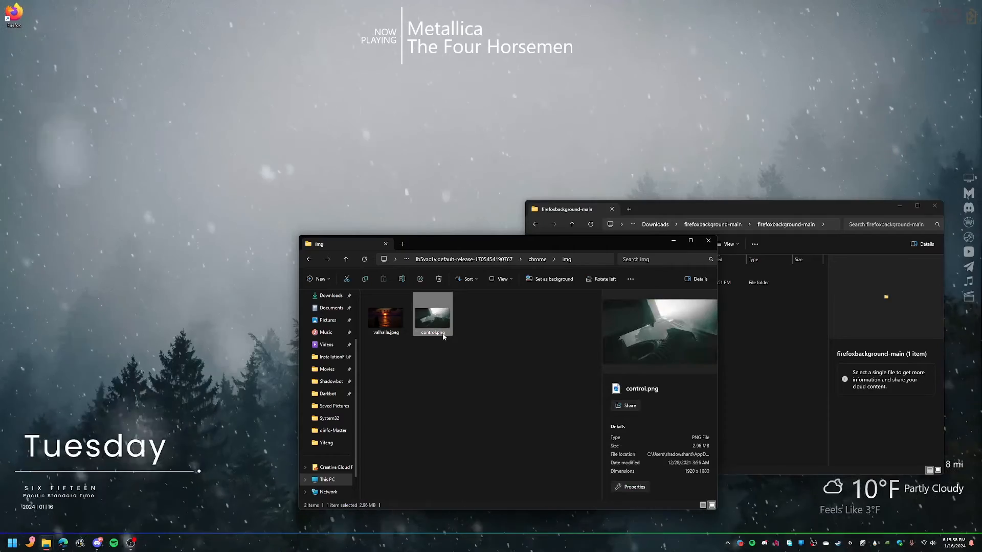
left_click(455, 351)
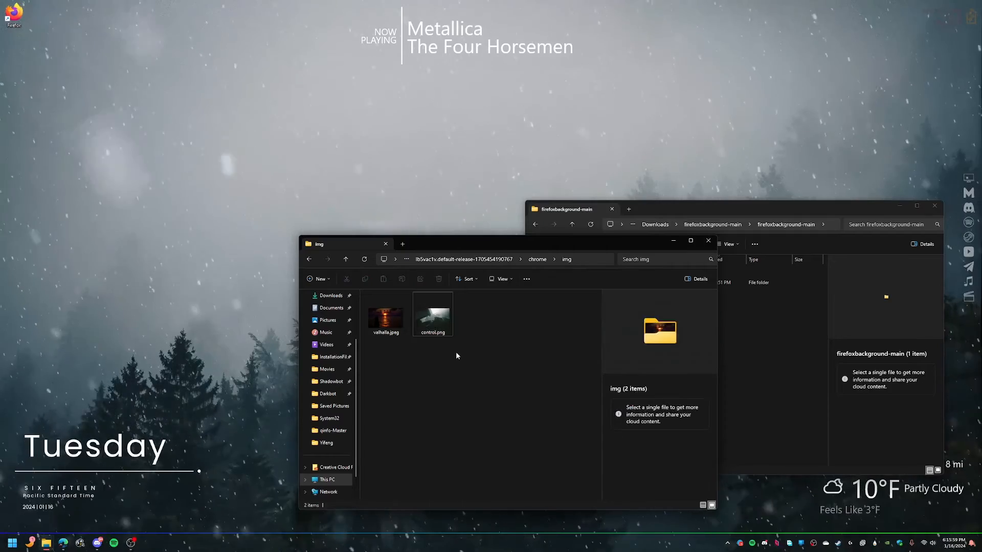
Step: Go up to the chrome folder and open userContent.css in Notepad
left_click(539, 260)
left_click(399, 319)
right_click(398, 320)
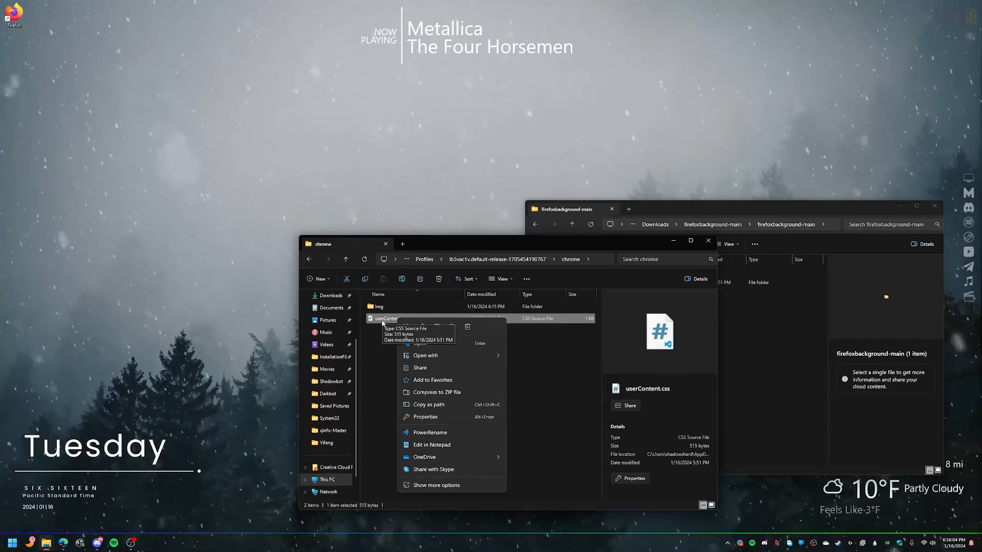
left_click(432, 446)
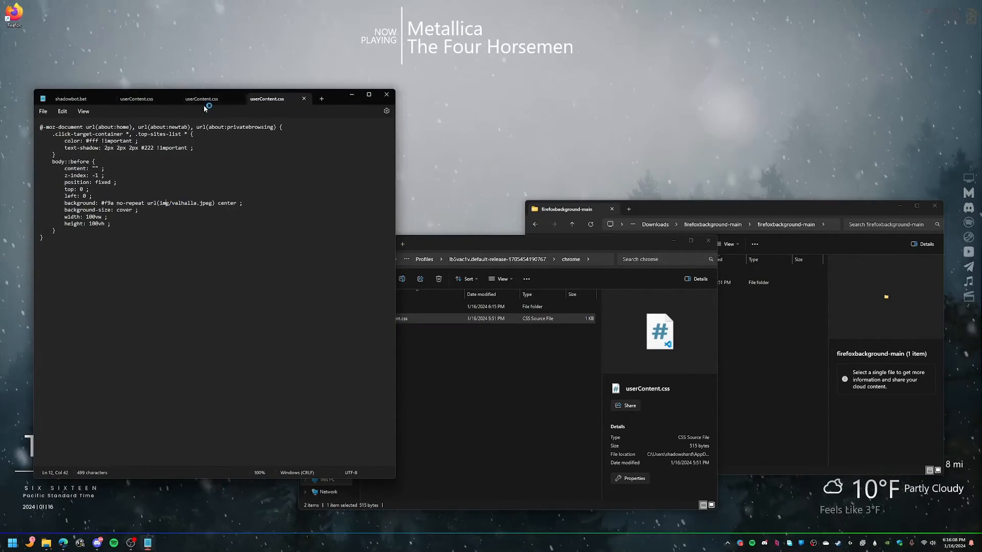
Step: In userContent.css, replace valhalla.jpeg in the background url with control.png and save the file
left_click(239, 99)
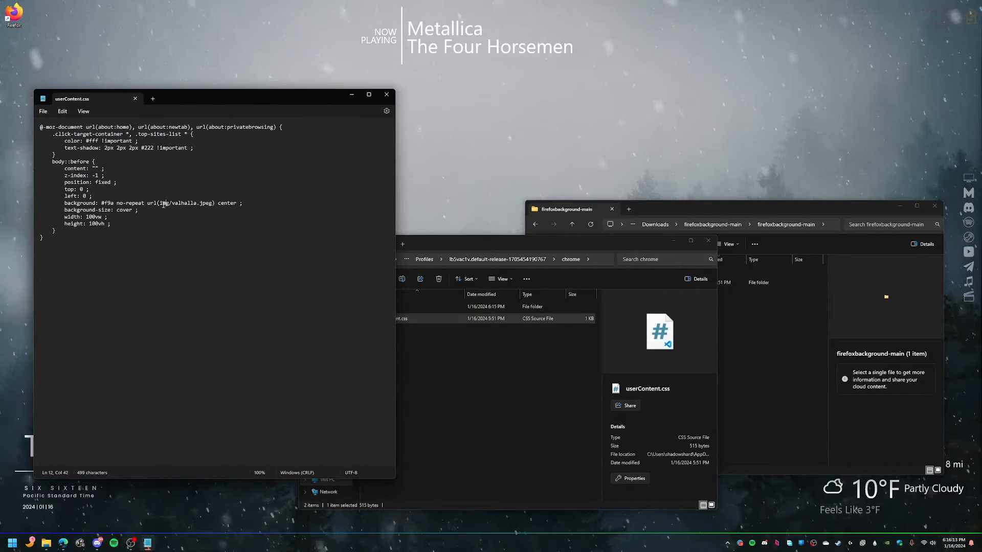
left_click_drag(157, 203, 169, 203)
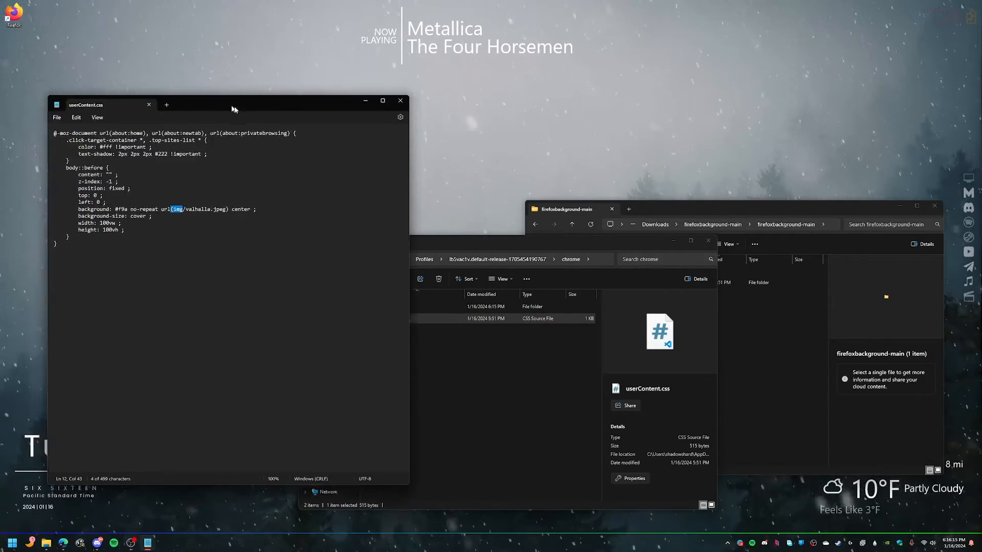
left_click_drag(207, 100, 703, 146)
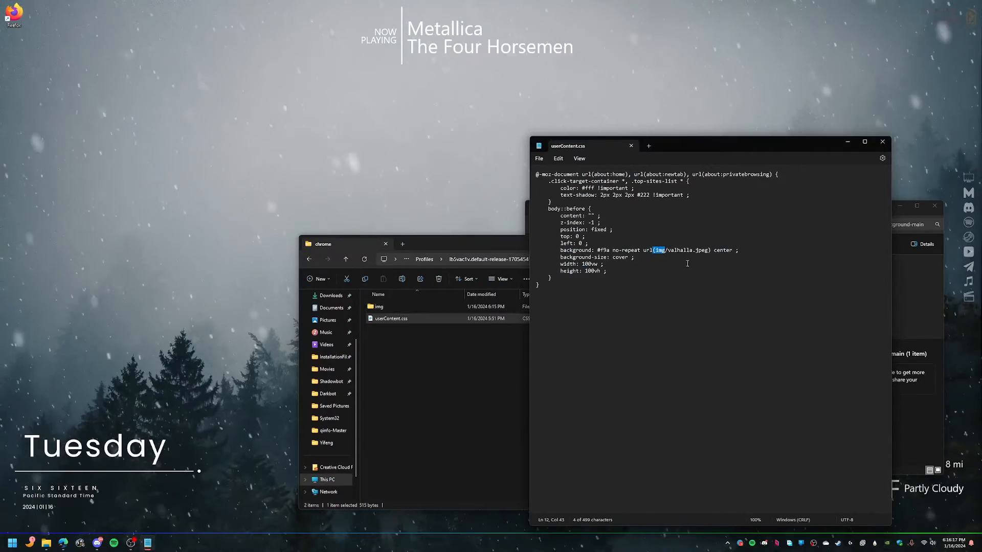
left_click_drag(668, 250, 708, 251)
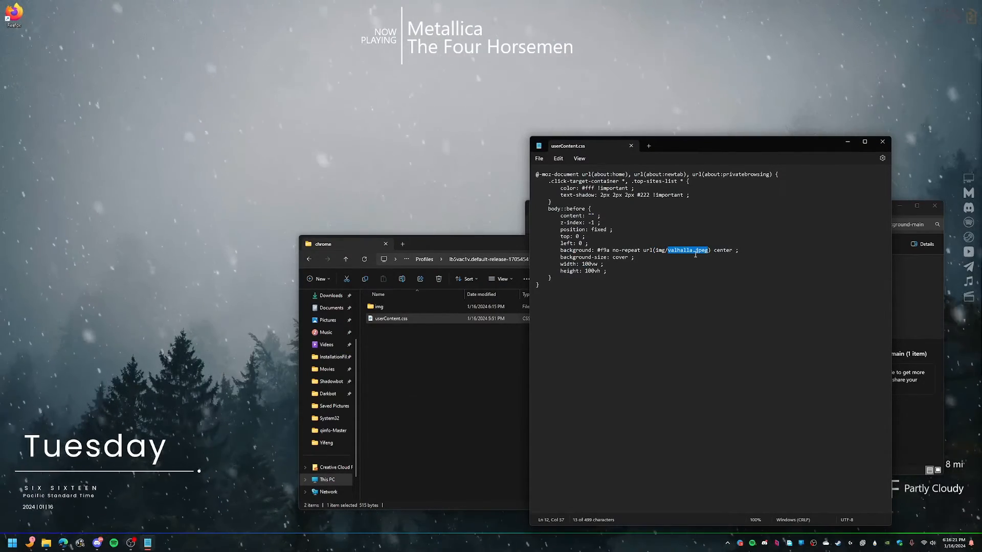
type("control.png")
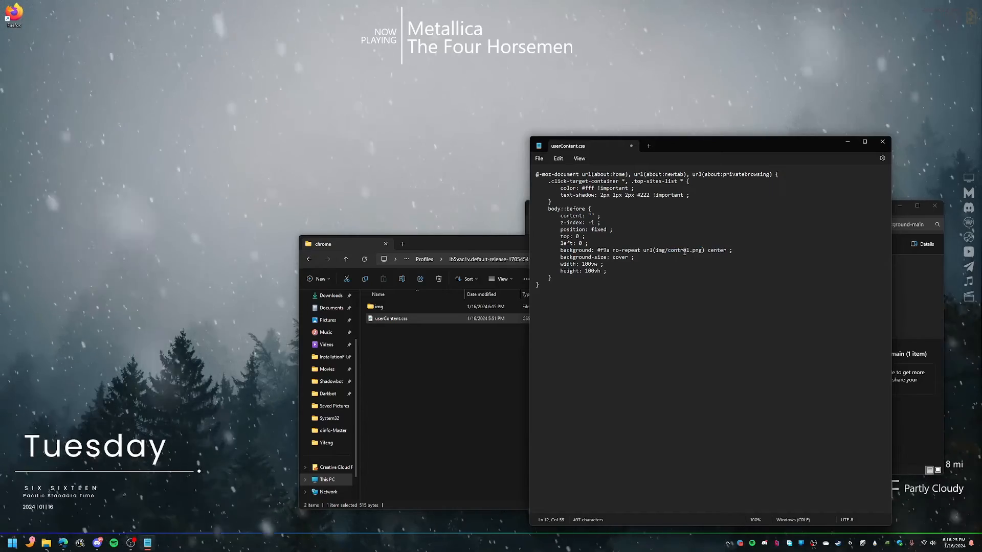
double_click(381, 306)
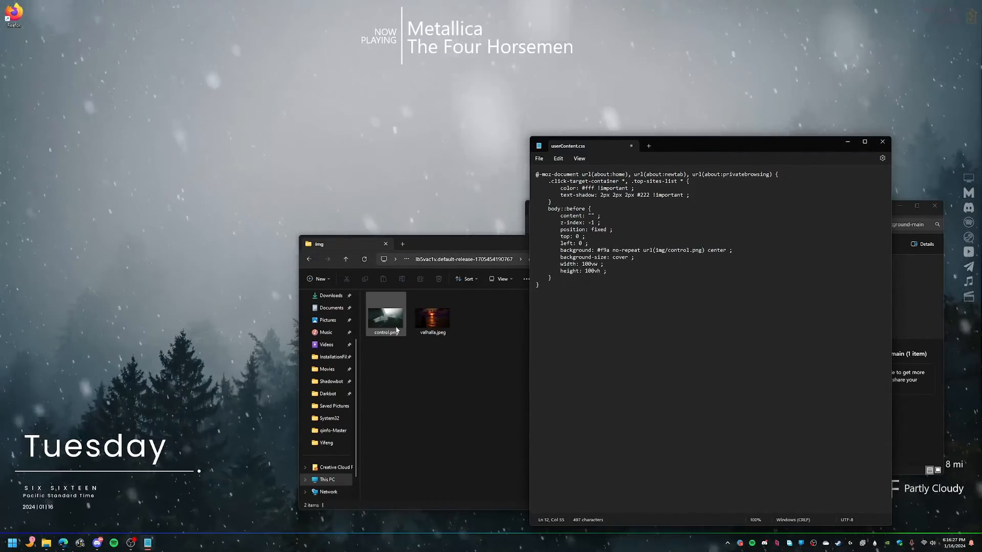
left_click(539, 159)
left_click(543, 210)
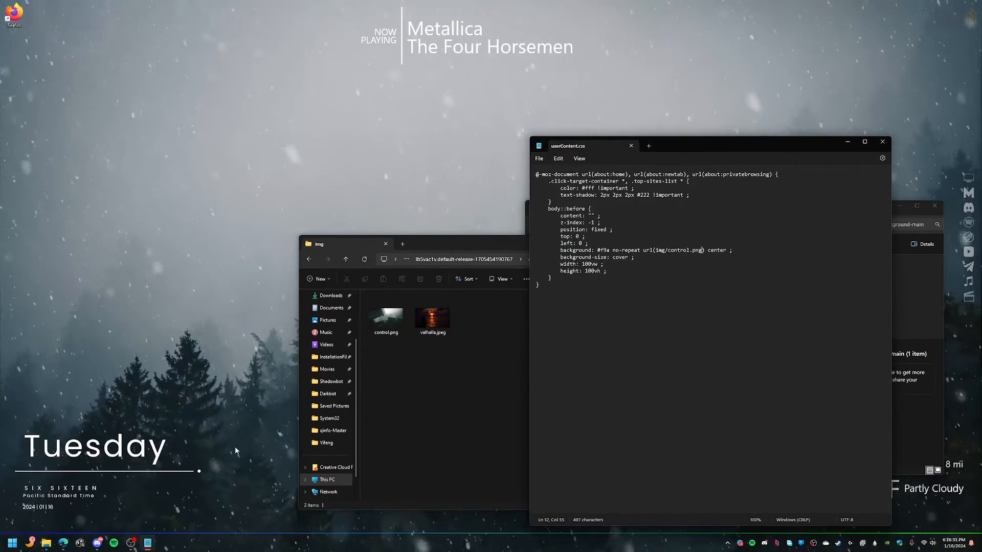
Step: Launch Firefox and turn off Shortcuts, Recommended by Pocket and Recent activity on the new tab page
left_click(14, 16)
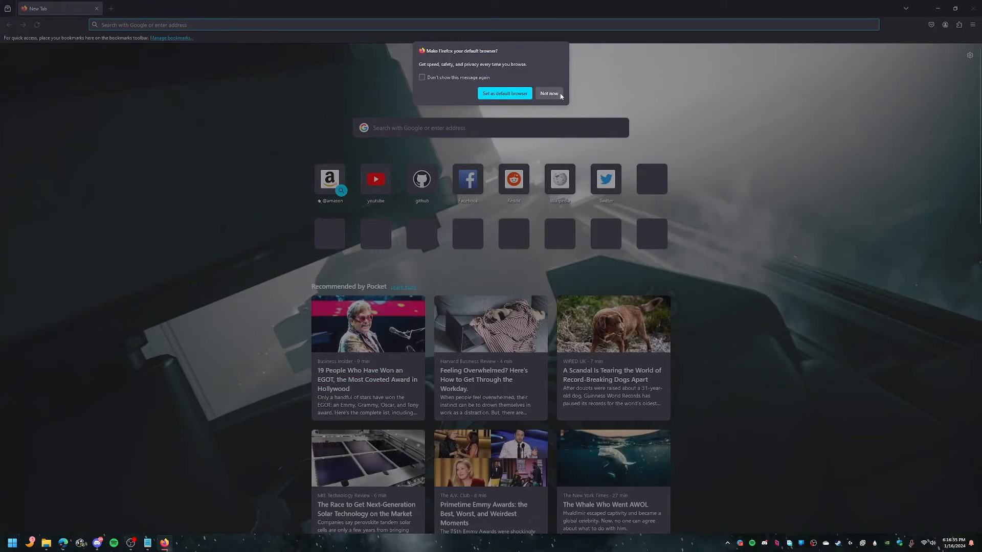
left_click(560, 94)
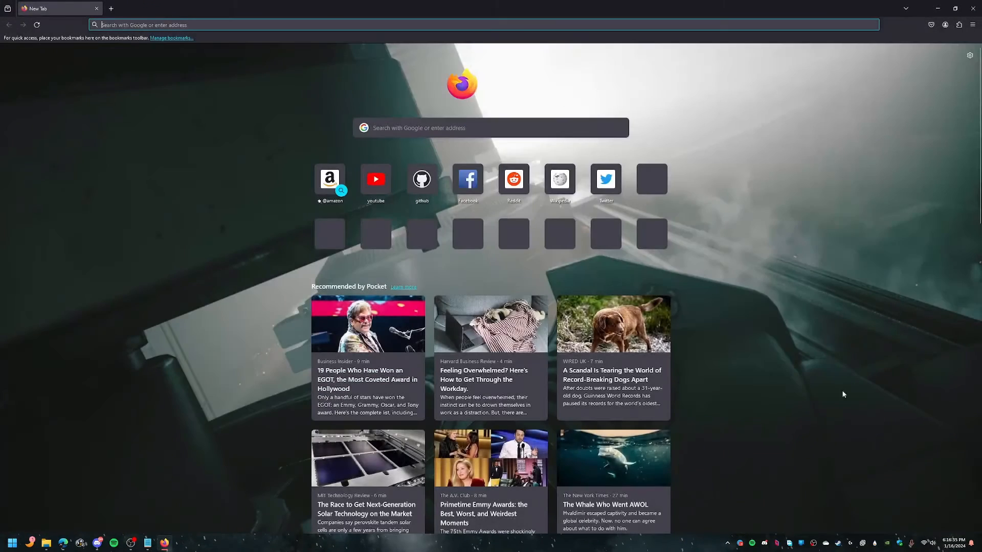
scroll(823, 398, "down", 3)
scroll(823, 399, "up", 3)
left_click(969, 54)
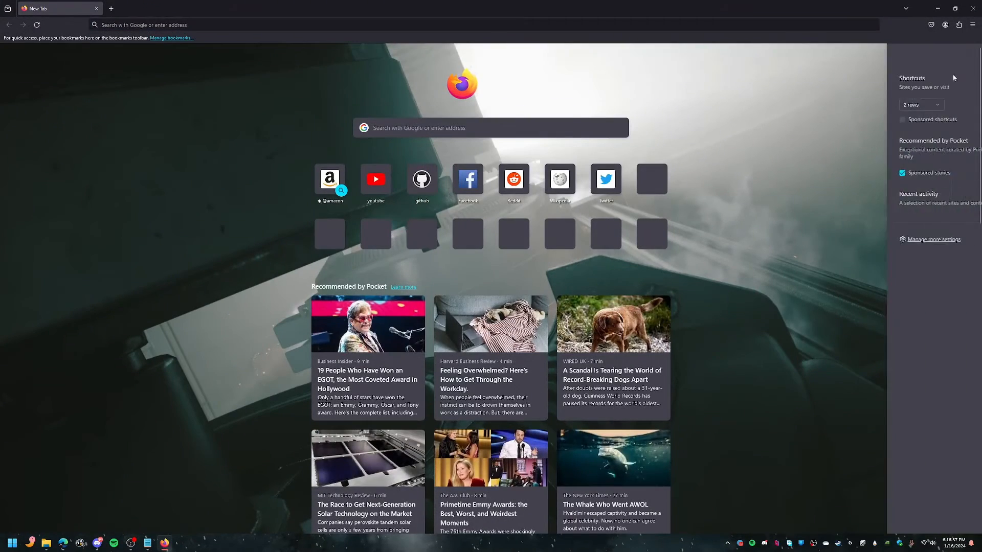
left_click(964, 79)
left_click(963, 111)
left_click(963, 152)
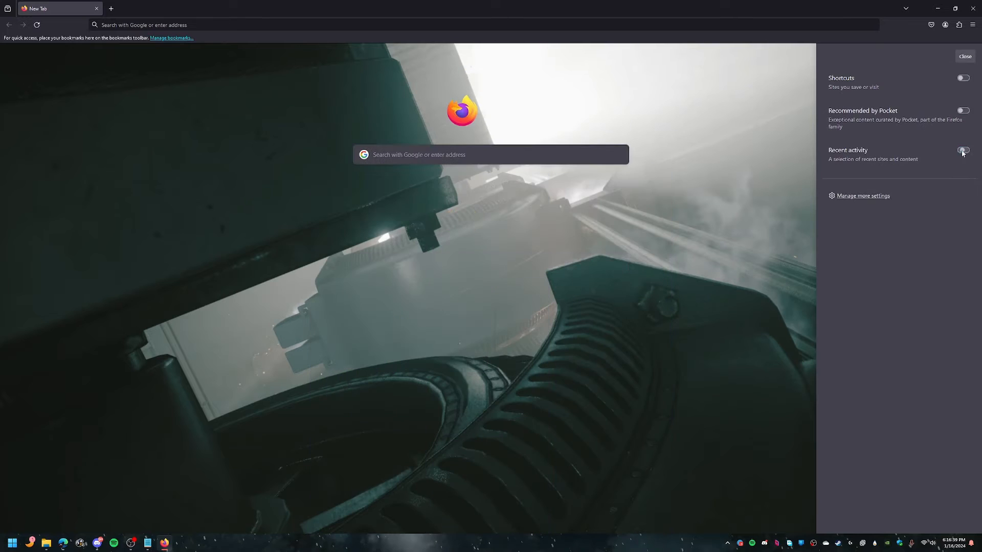
left_click(745, 327)
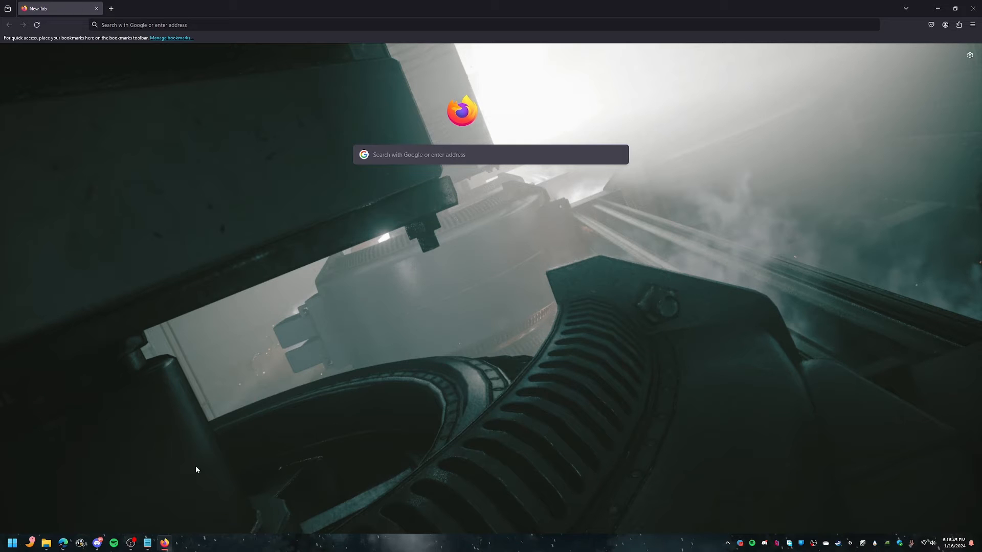
Step: Close Notepad and both File Explorer windows
left_click(149, 547)
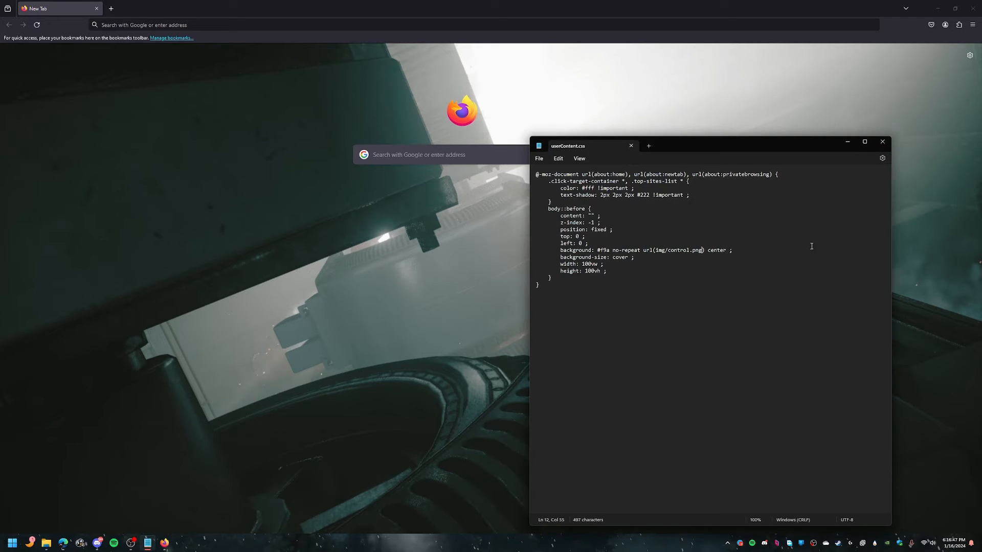
left_click(881, 142)
left_click(52, 543)
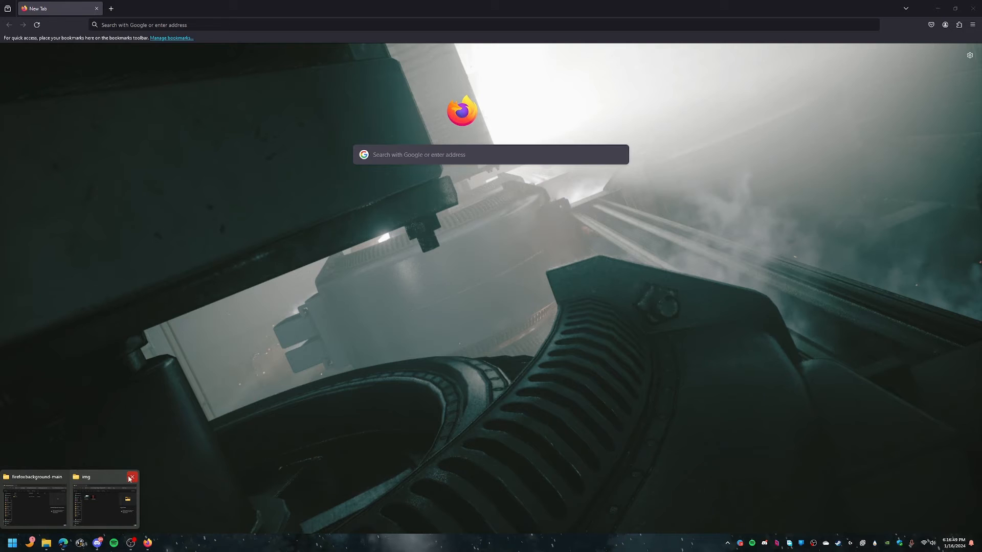
left_click(129, 478)
left_click(74, 477)
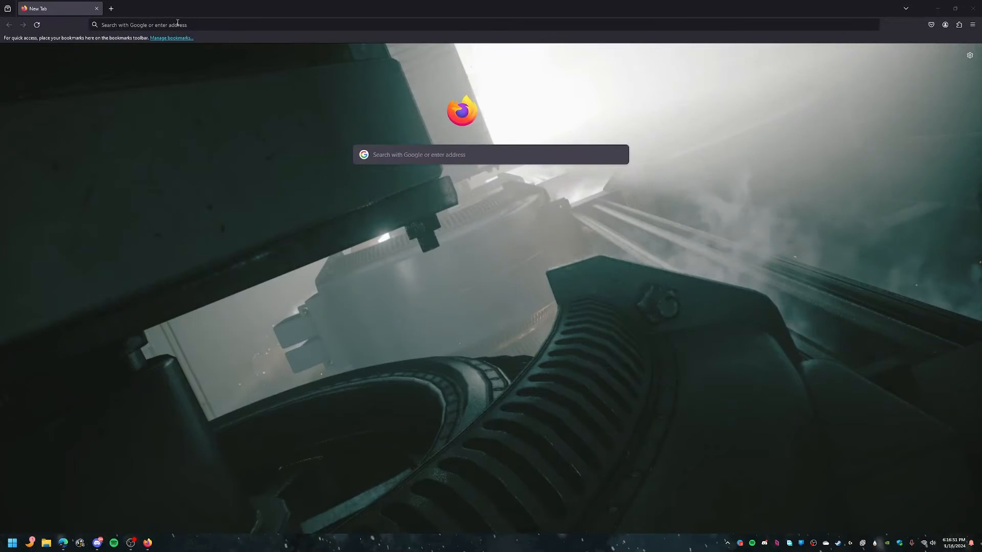
Step: Open the add-ons manager's Extensions section and search add-ons for tabliss
left_click(178, 24)
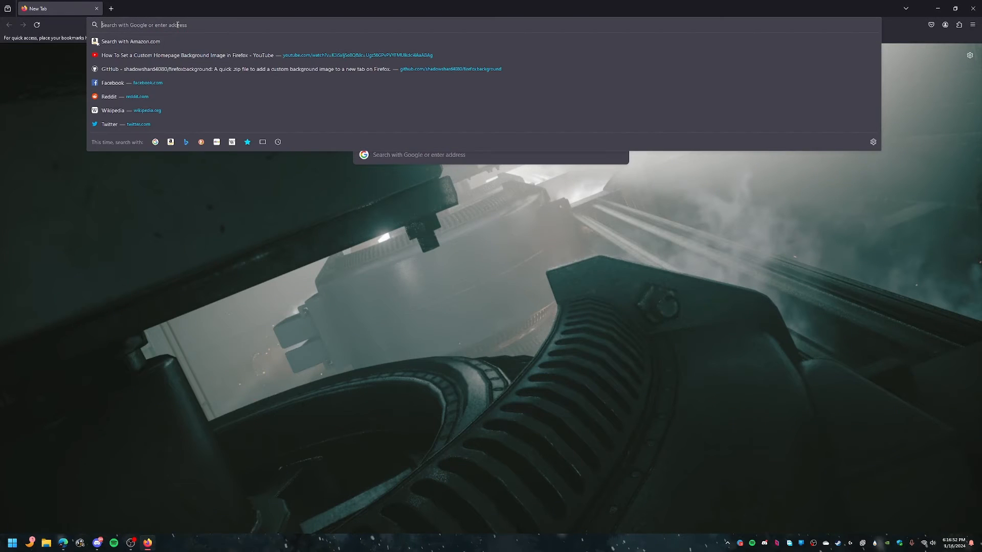
left_click(957, 26)
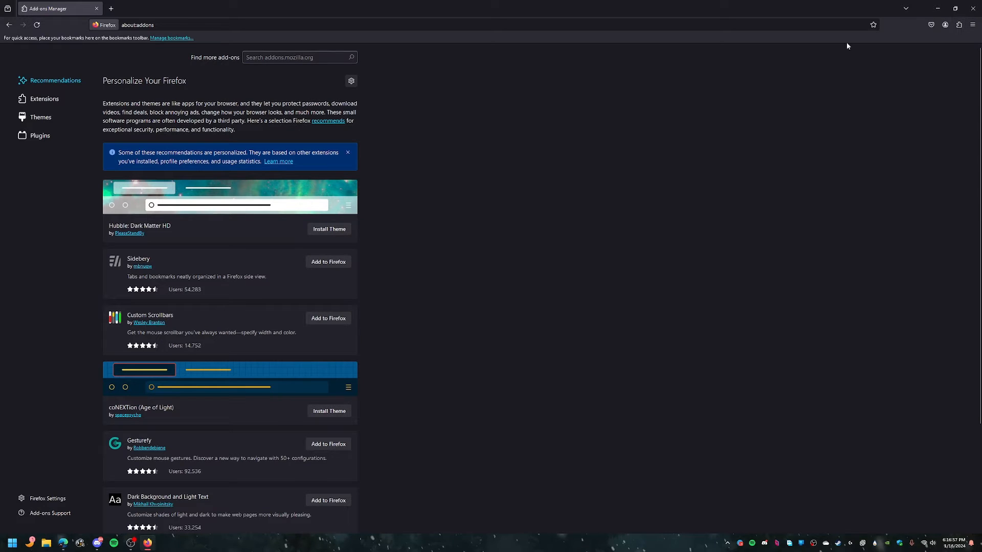
left_click(45, 102)
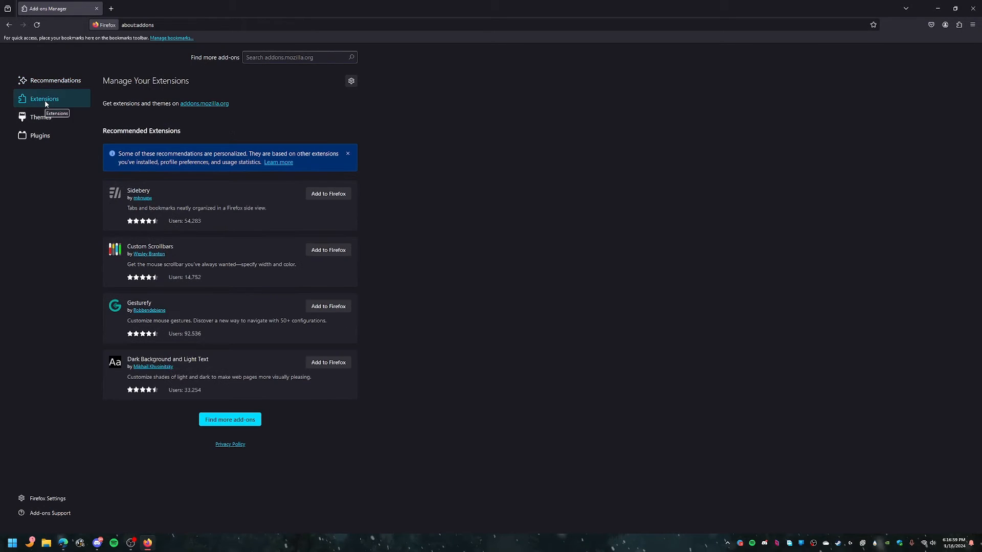
left_click(279, 58)
type("tabliss")
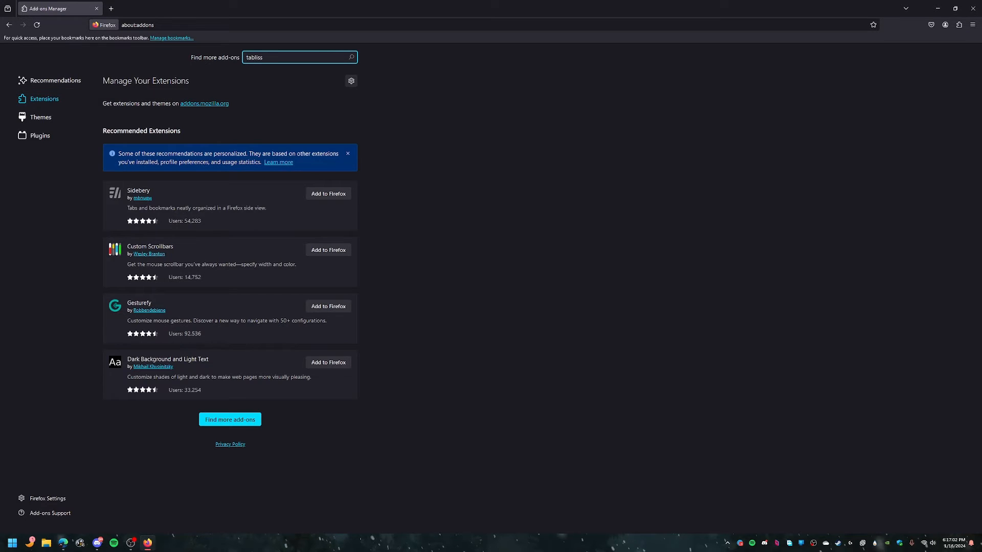
key("Return")
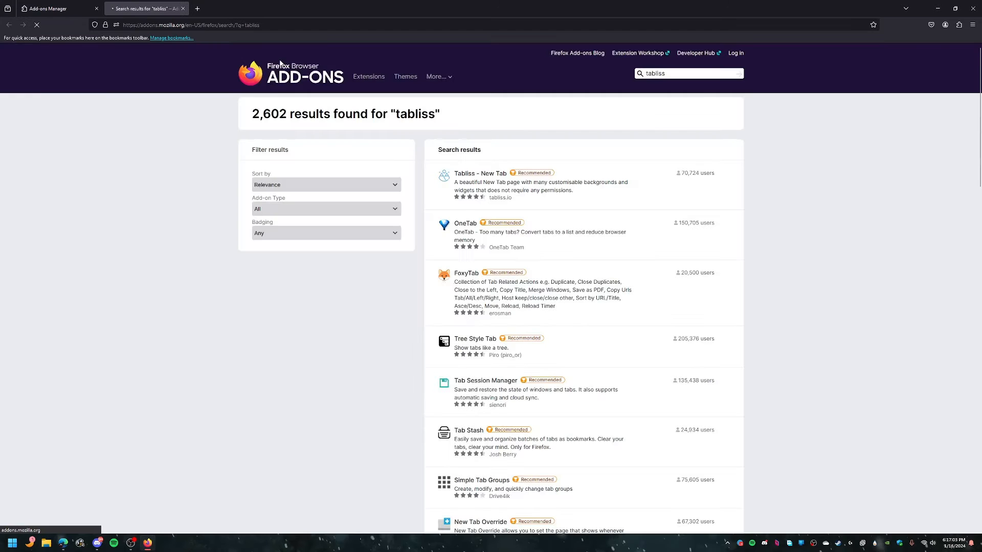
Step: Open the Tabliss - New Tab listing and add the extension to Firefox
left_click(486, 175)
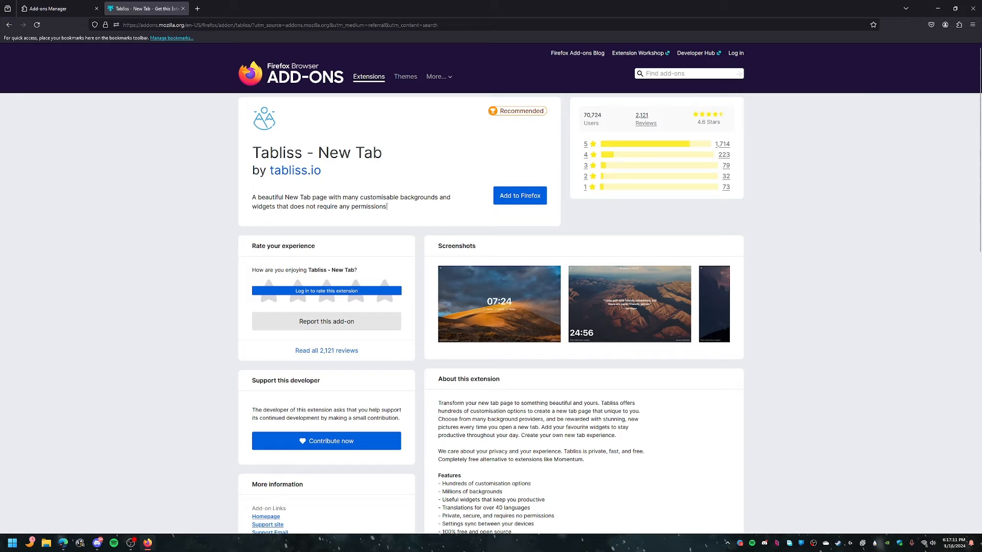
left_click(54, 4)
left_click(94, 9)
key("ctrl+t")
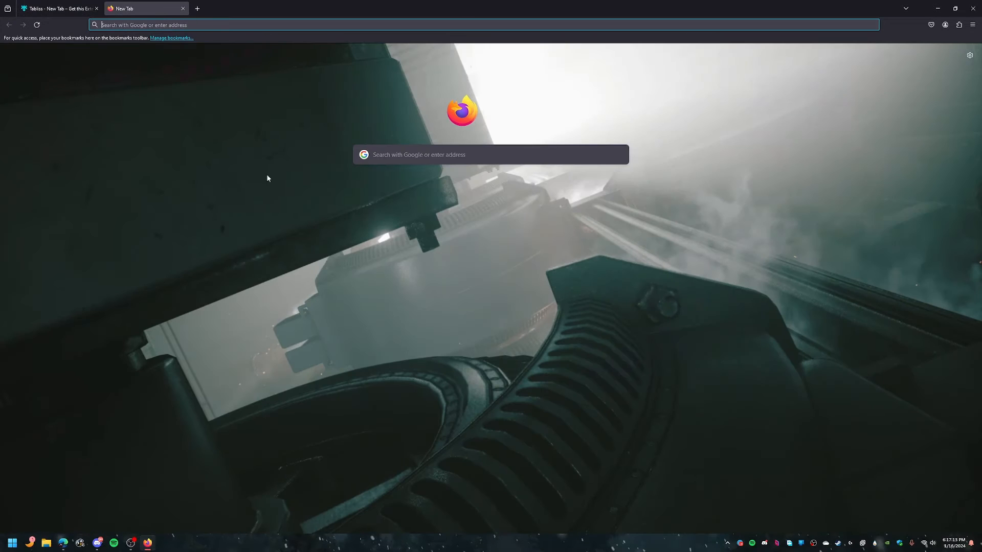
left_click(56, 8)
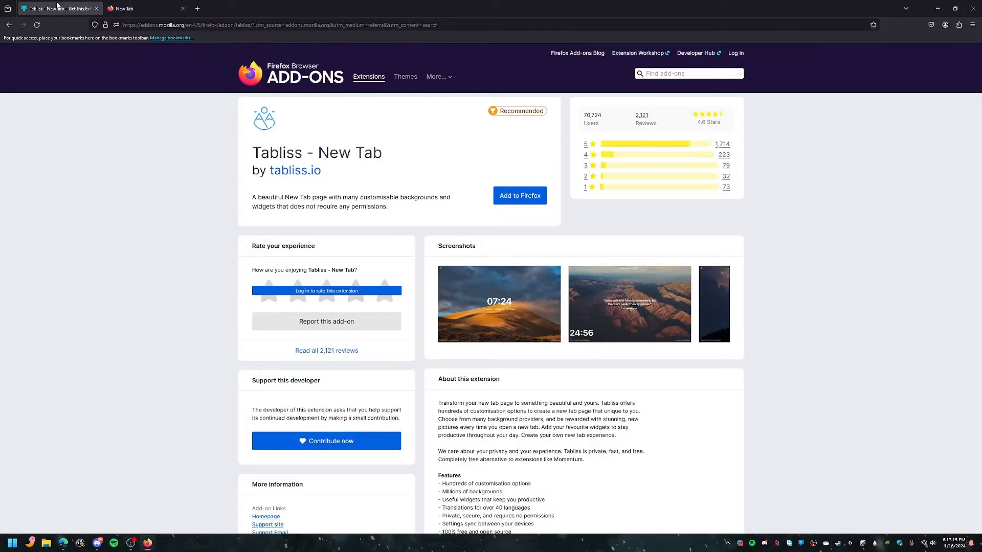
left_click(541, 201)
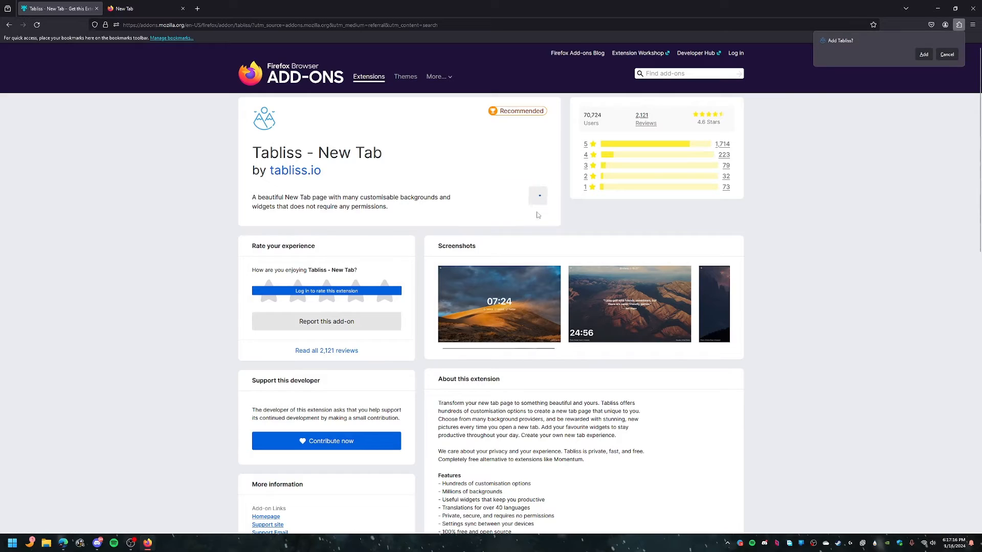
left_click(923, 54)
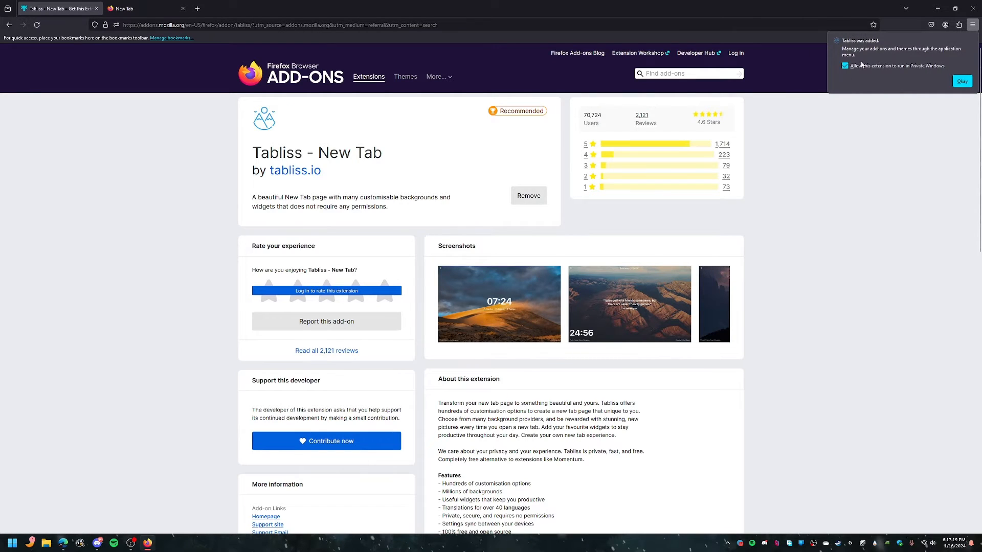
left_click(961, 80)
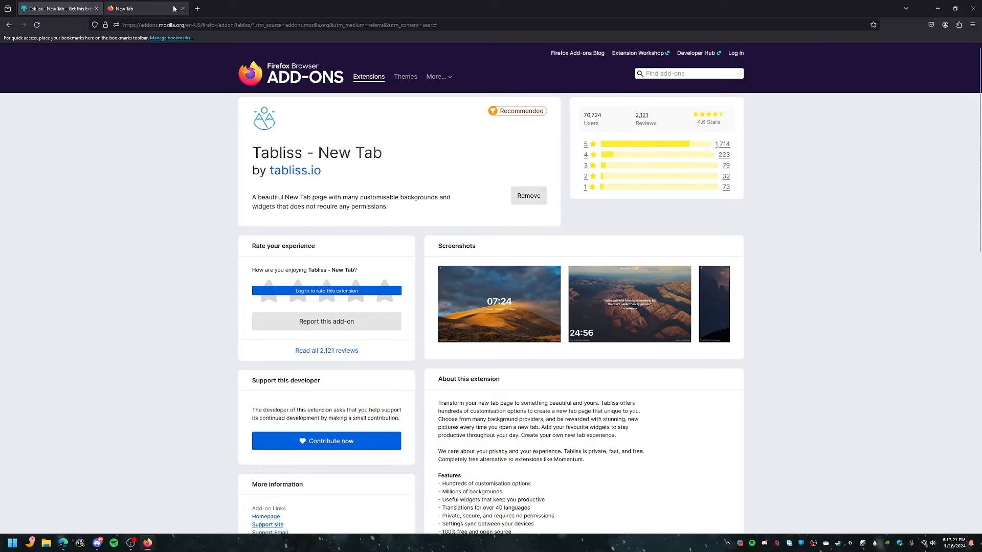
Step: Close the add-on page tab and open the Tabliss settings on the new tab page
left_click(150, 7)
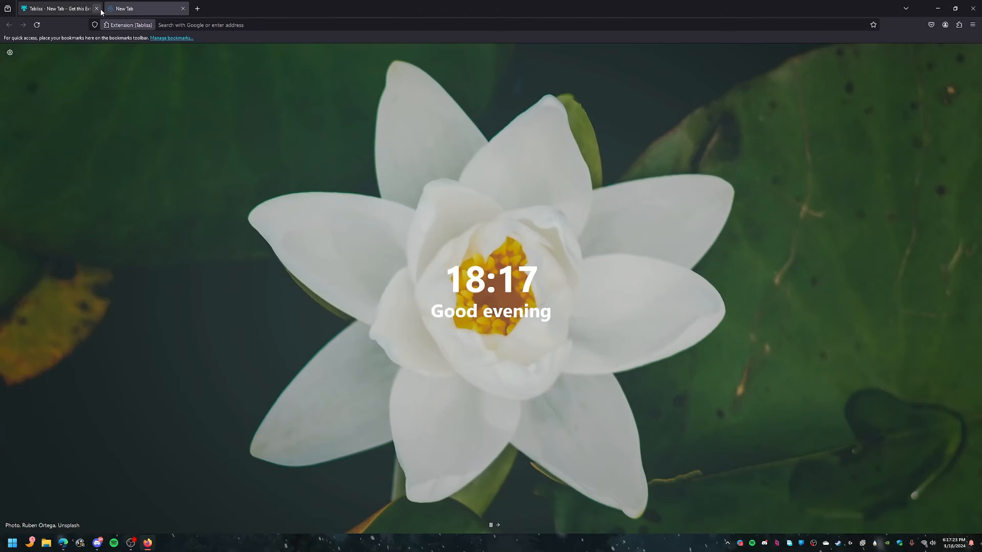
left_click(96, 9)
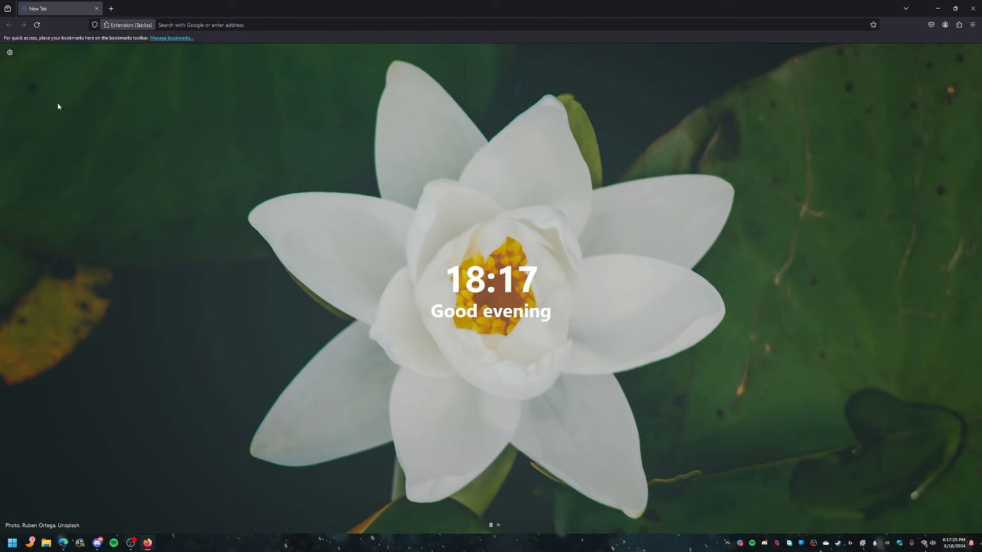
left_click(9, 52)
Step: Try Solid Colour and Colour Gradient backgrounds before setting the background back to Unsplash
left_click(59, 123)
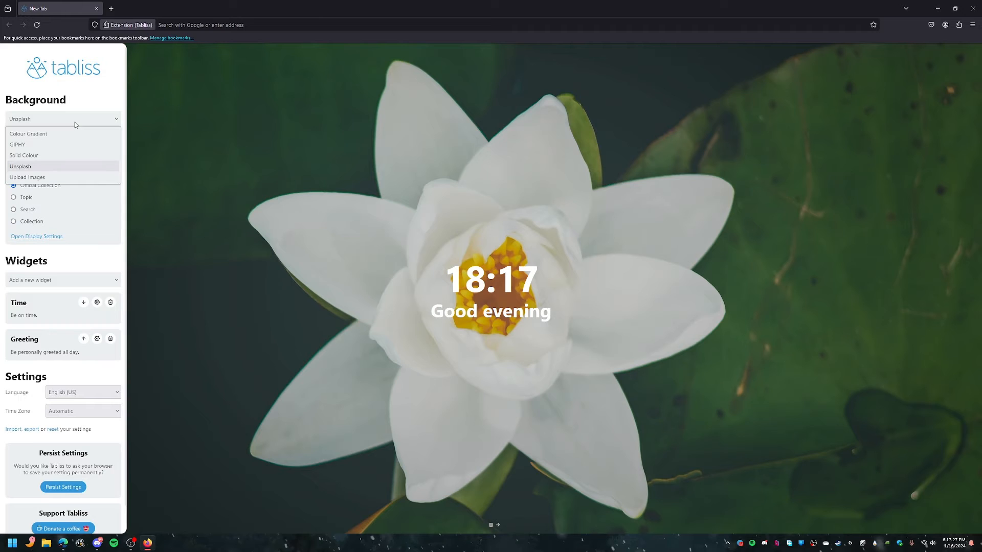
left_click(40, 156)
left_click(60, 124)
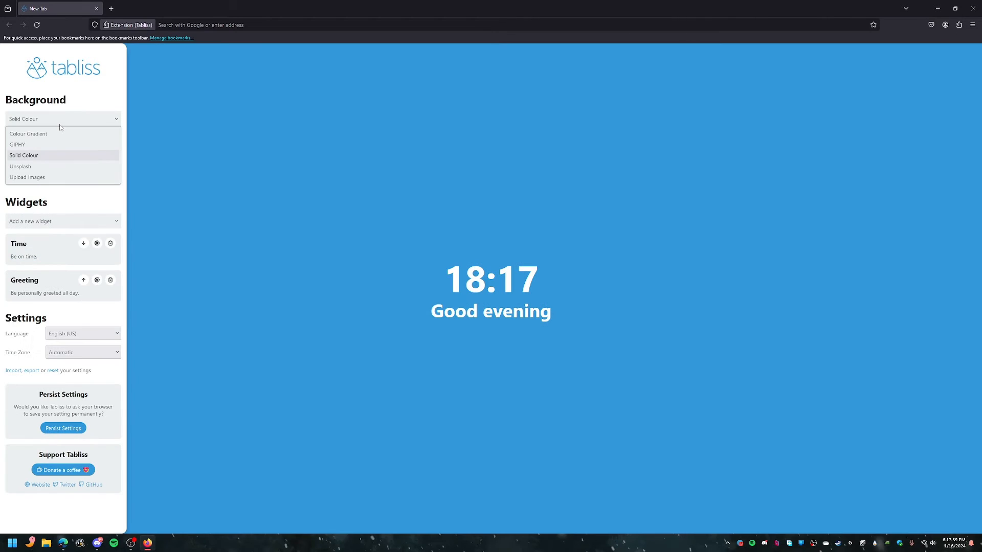
left_click(56, 132)
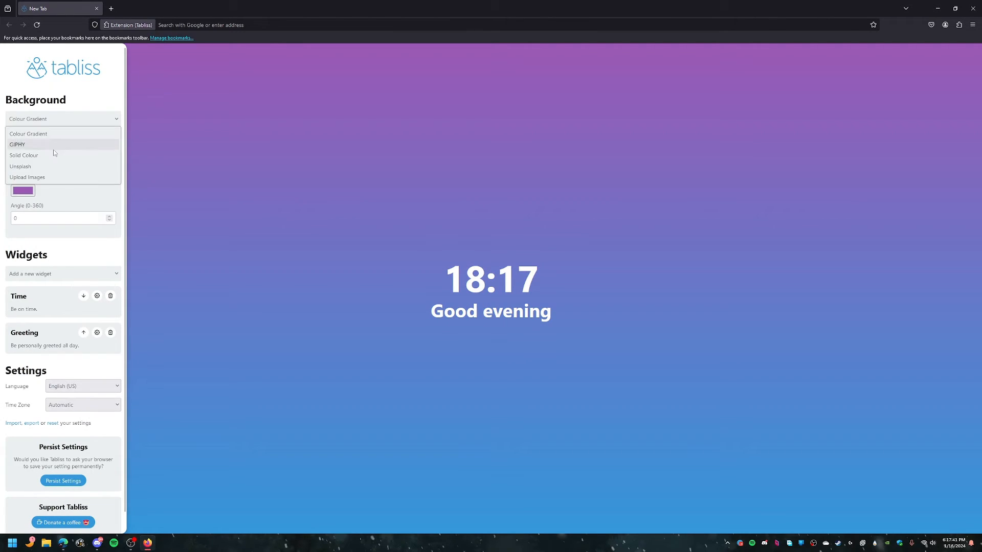
left_click(53, 168)
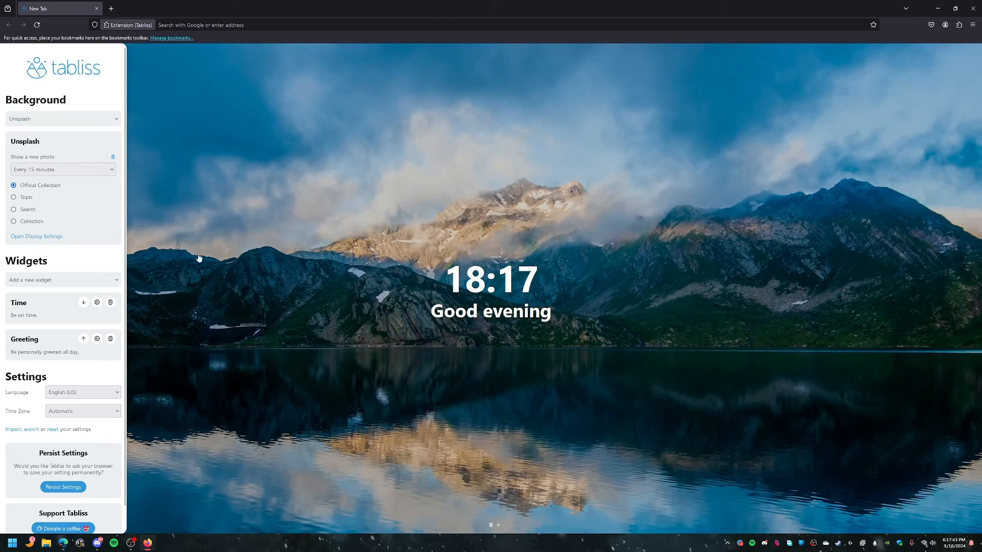
Step: Set Unsplash to show a new photo every new tab
left_click(75, 169)
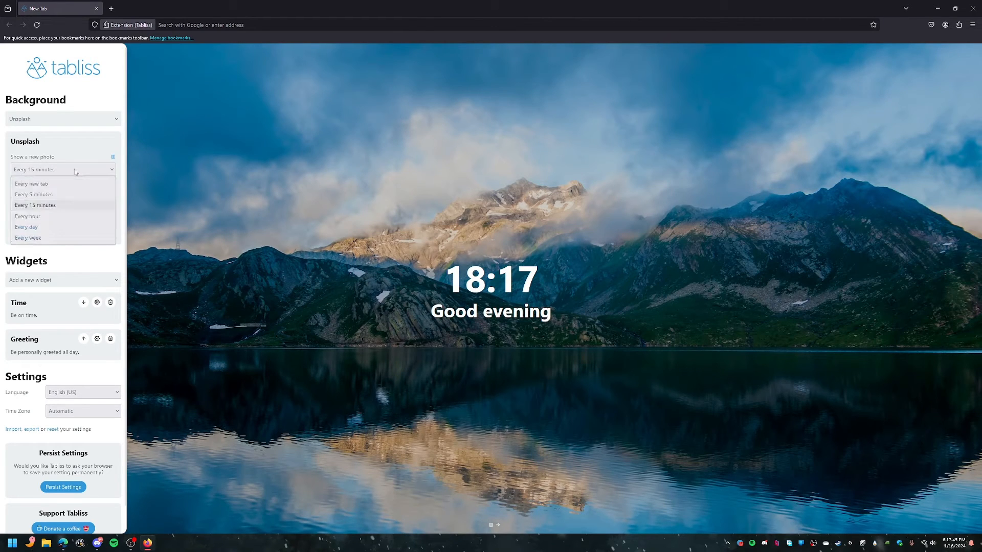
left_click(74, 169)
left_click(75, 168)
left_click(73, 189)
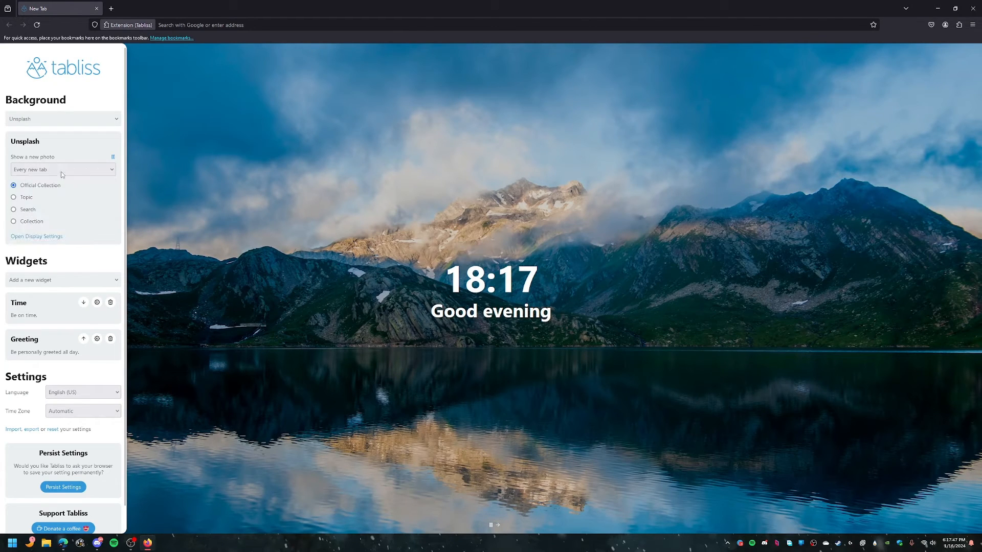
Step: Add the NBA Scores and Literature Clock widgets to the Tabliss new tab page
scroll(77, 191, "down", 1)
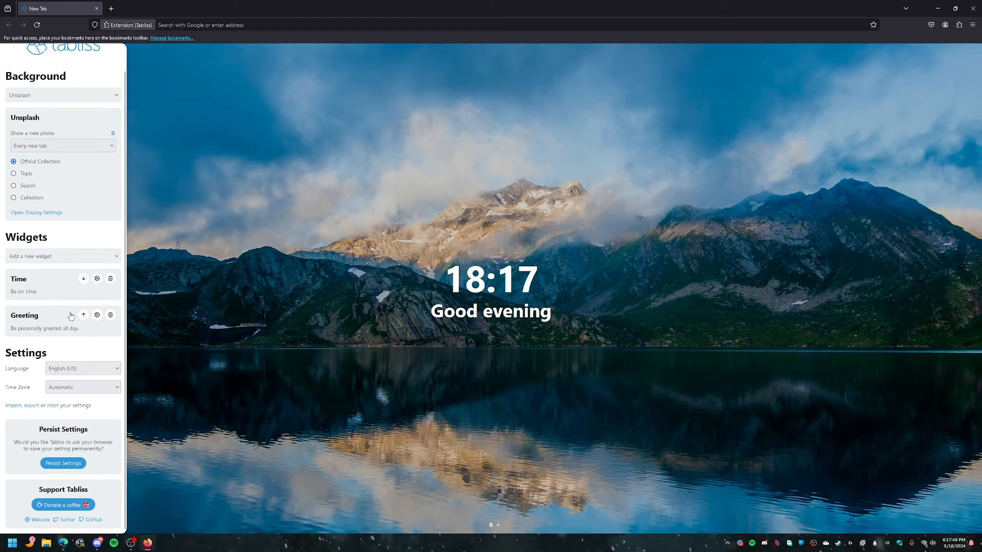
left_click(102, 257)
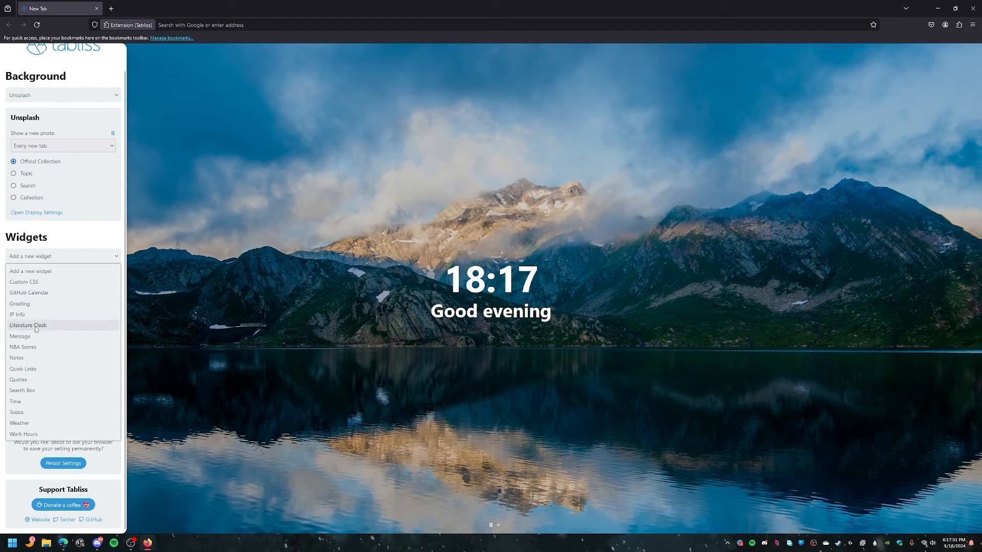
left_click(37, 347)
left_click(51, 258)
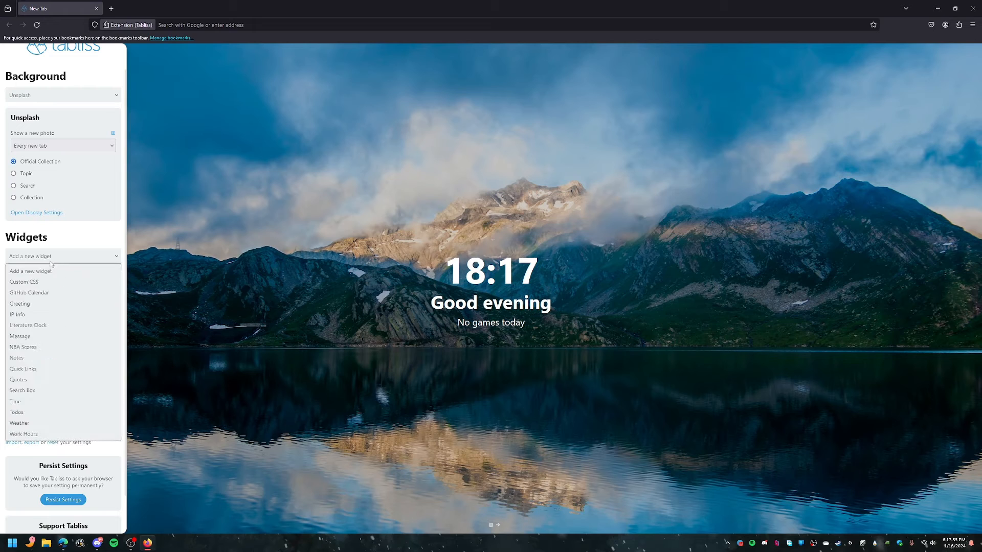
left_click(45, 326)
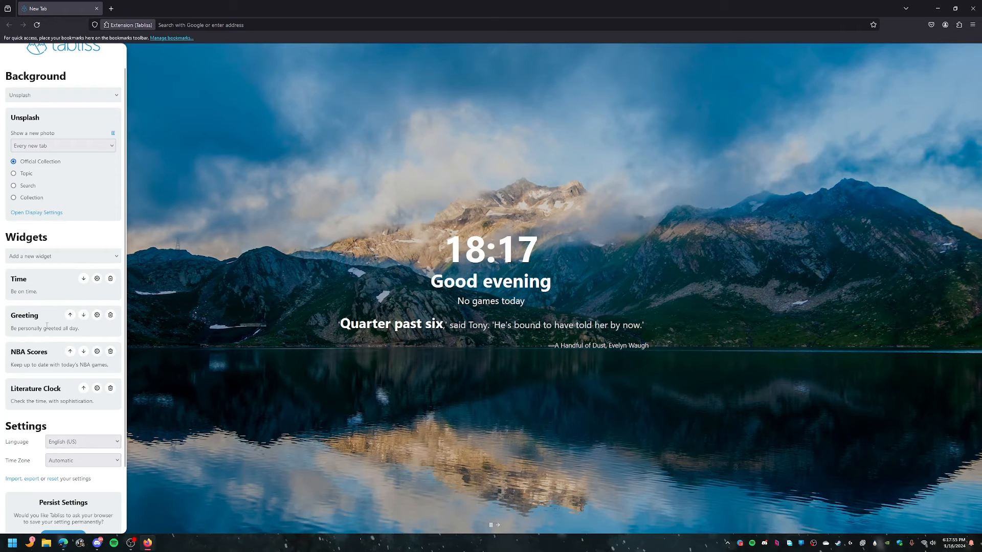
Step: Set the Greeting widget's name to the user's name and close the settings panel
left_click(96, 351)
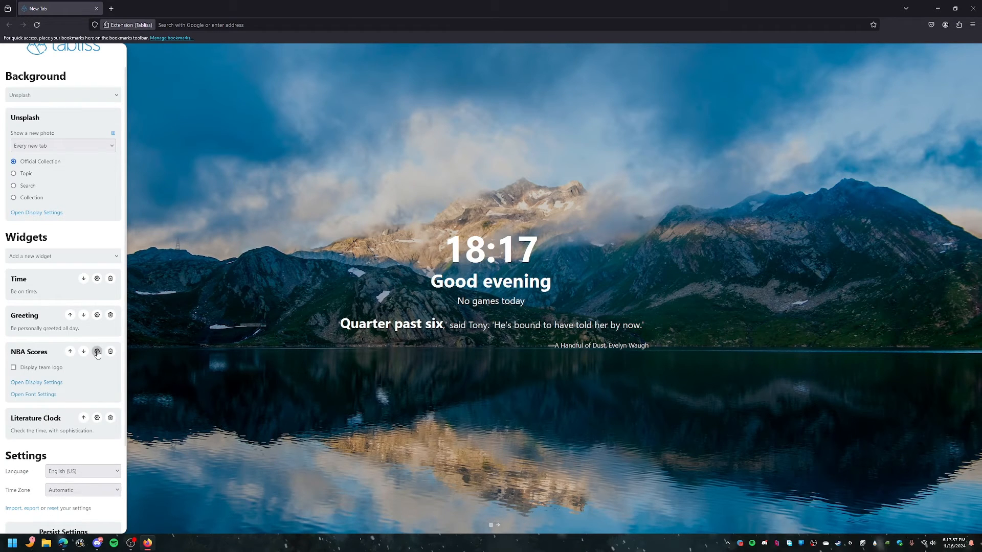
left_click(97, 315)
left_click(64, 343)
type("S")
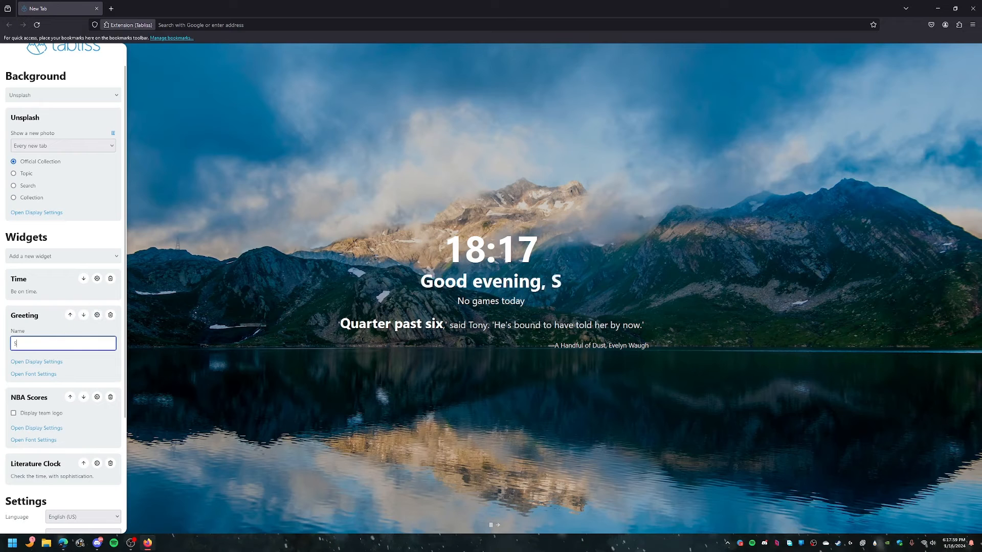
type("hadowshard")
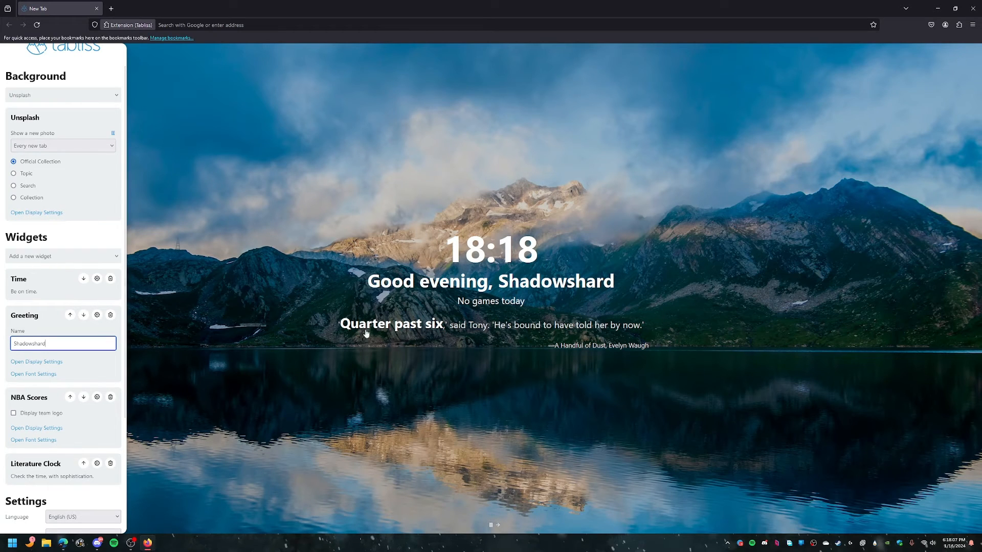
left_click(522, 381)
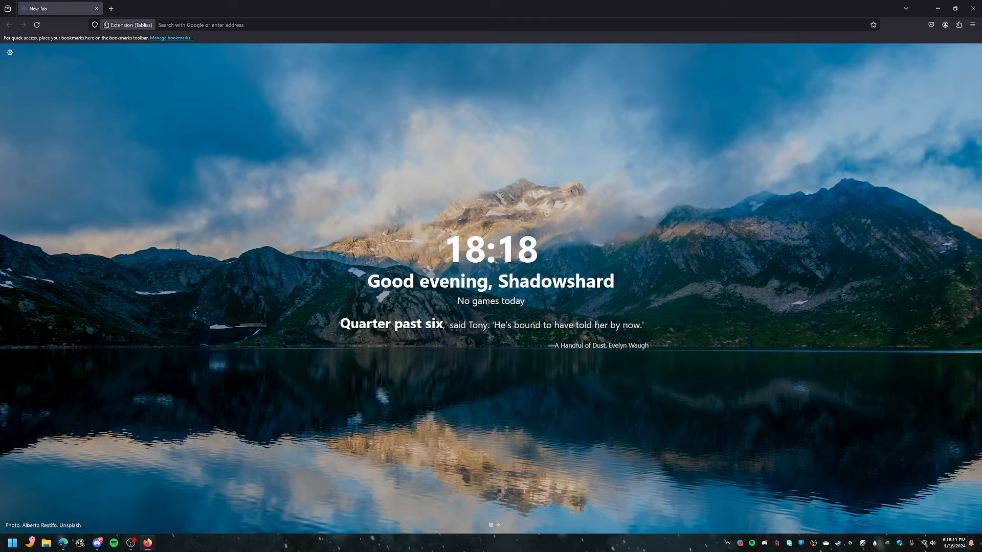
left_click_drag(346, 325, 446, 329)
left_click(326, 375)
left_click(9, 53)
scroll(65, 422, "down", 2)
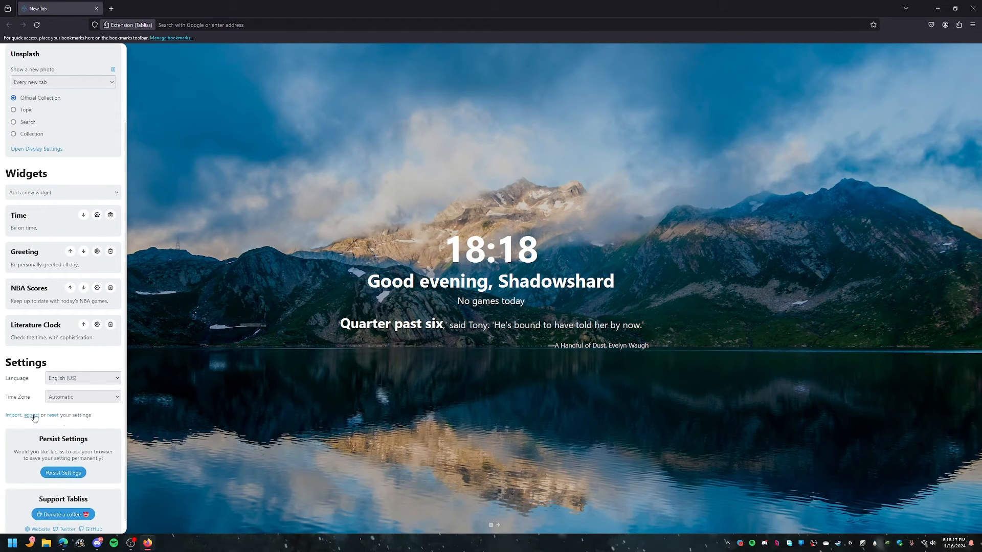
scroll(32, 379, "up", 5)
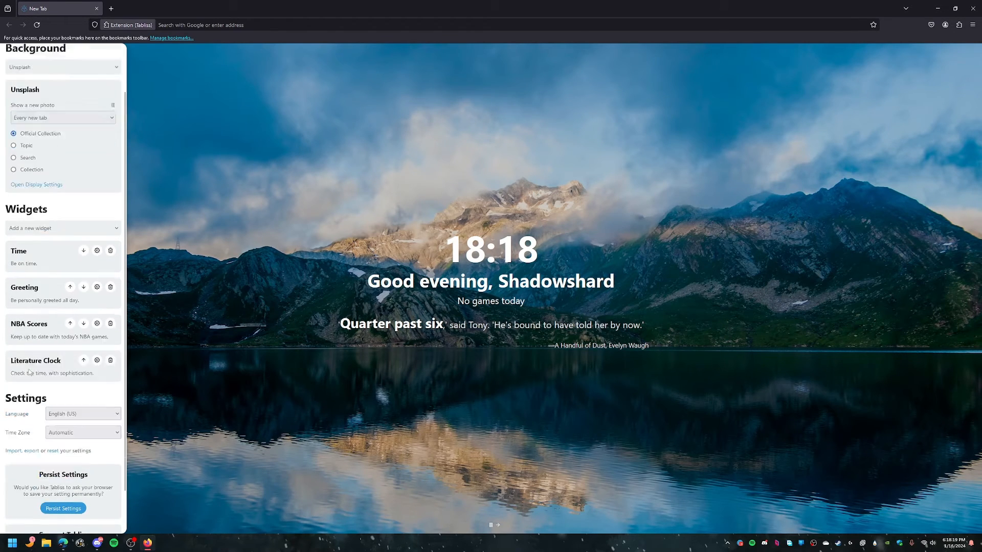
left_click(241, 217)
Step: Open several new tabs to preview different Unsplash backgrounds, step through photos, and close the extra tabs
left_click(110, 9)
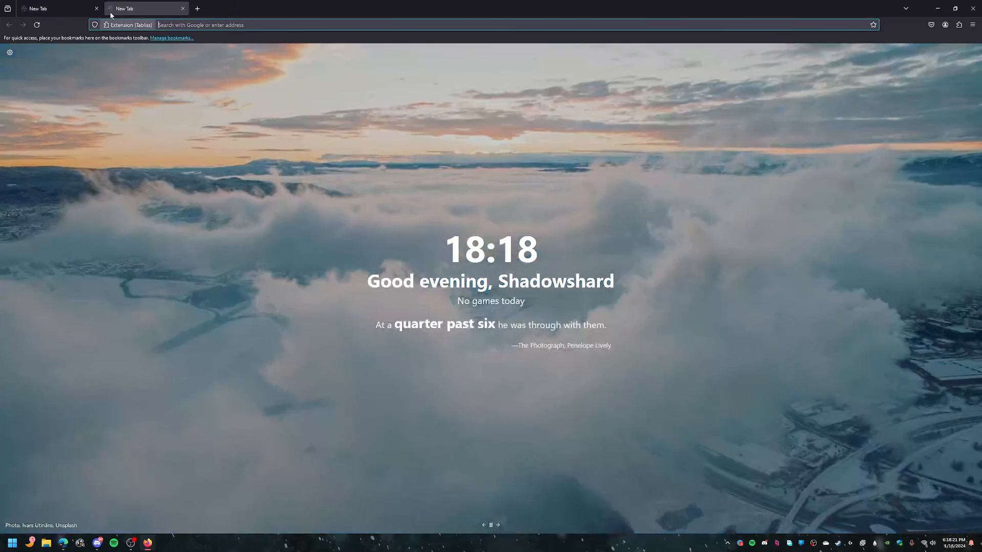
left_click(197, 9)
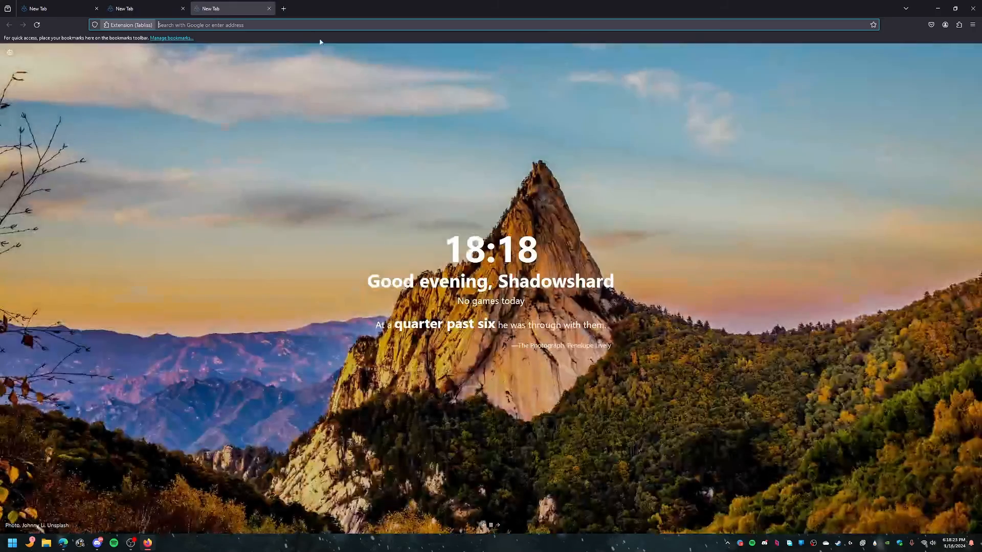
left_click(284, 9)
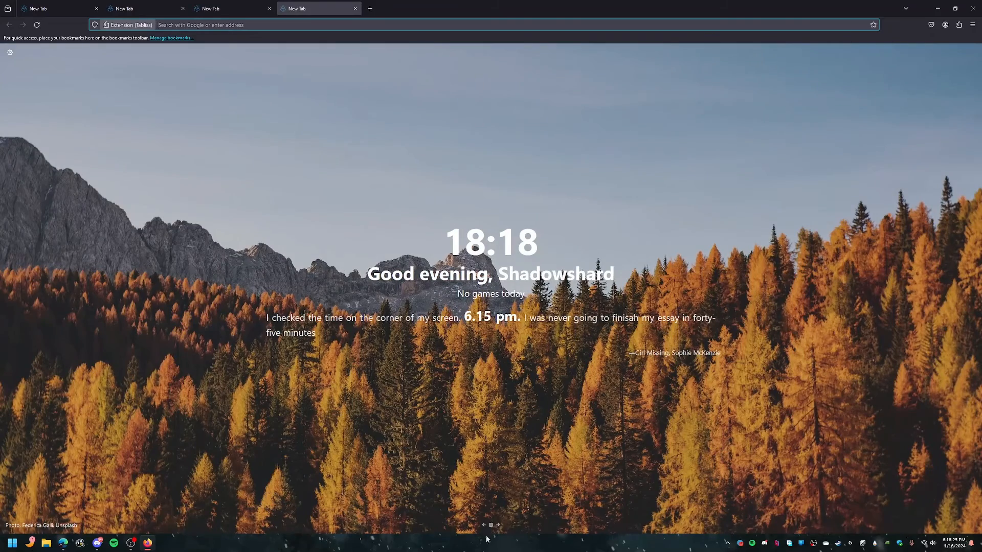
left_click(498, 525)
left_click(498, 525)
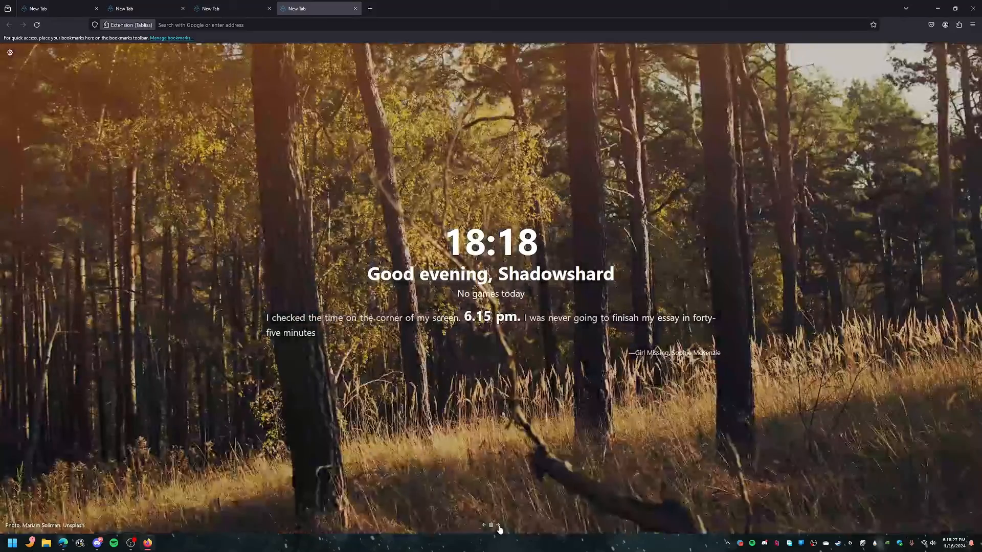
left_click(96, 9)
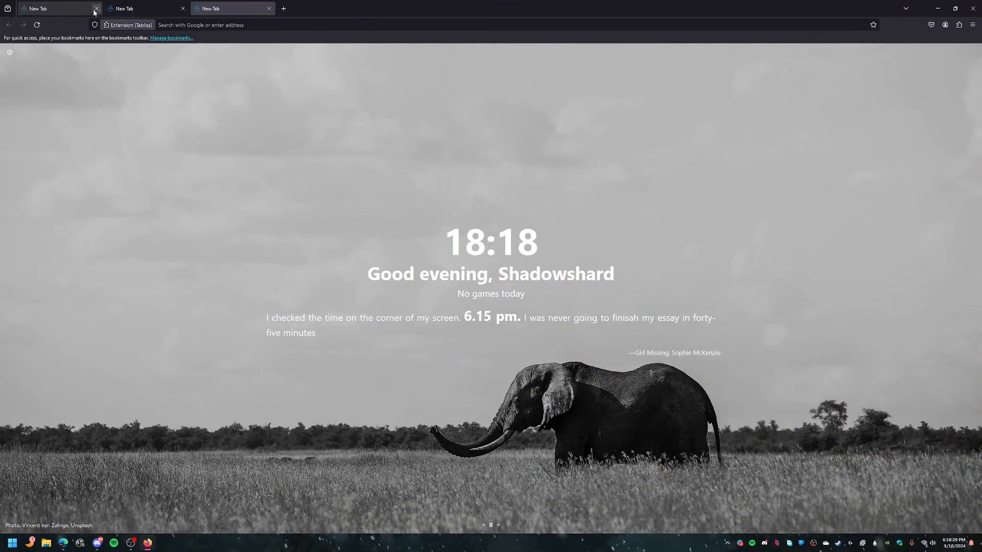
left_click(96, 10)
left_click(97, 9)
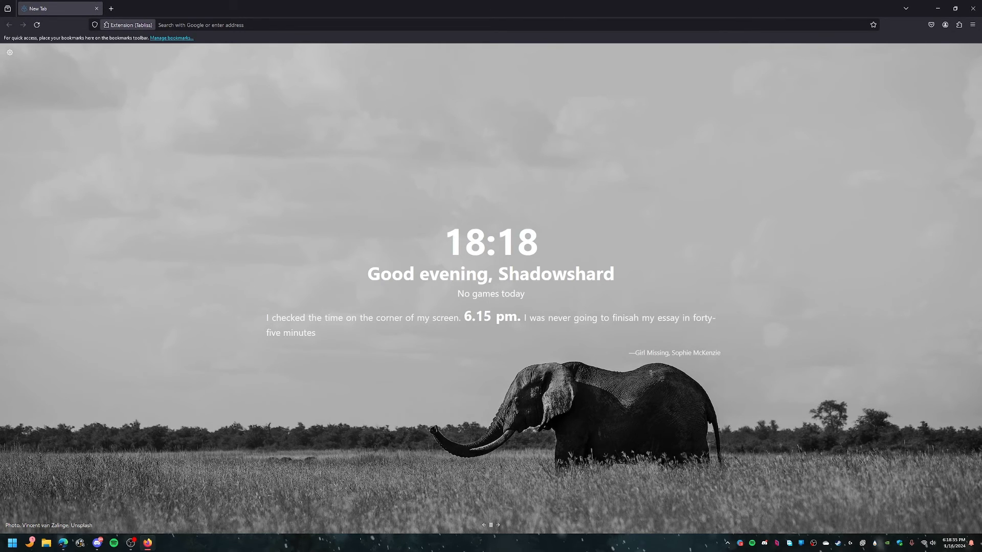
Step: Open about:config from the address bar and accept the risk warning
left_click(179, 24)
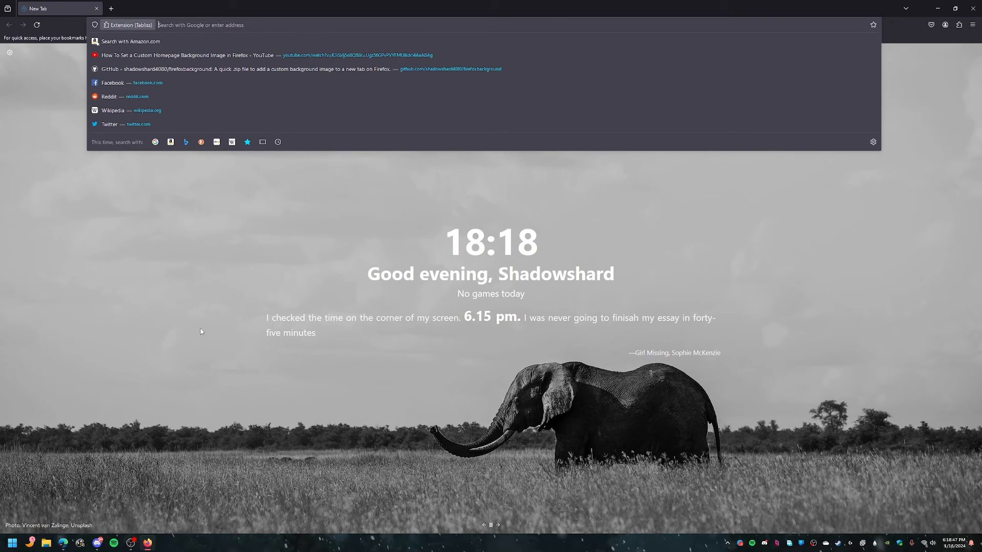
type("about:supp")
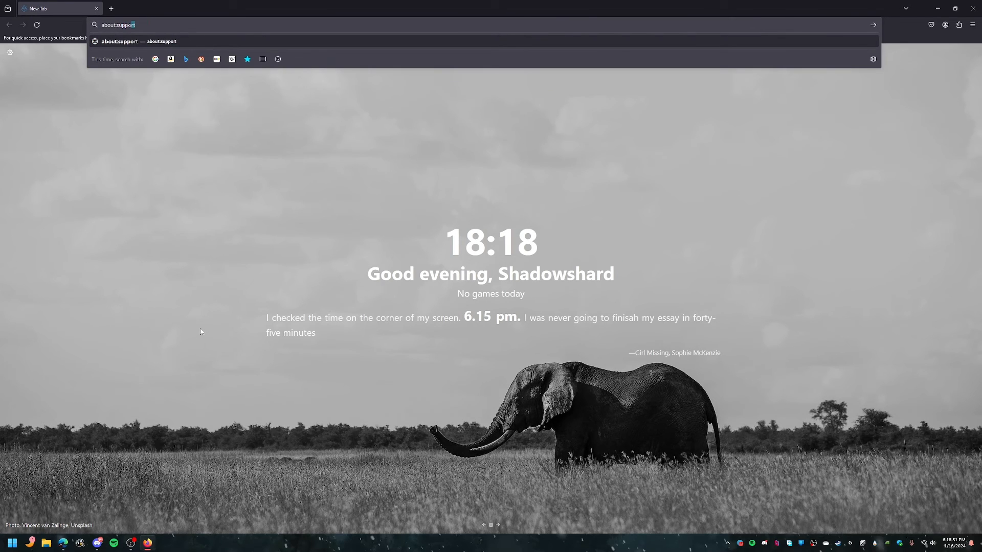
type("or")
key("BackSpace")
key("BackSpace")
key("BackSpace")
key("BackSpace")
key("BackSpace")
key("BackSpace")
key("BackSpace")
type("config")
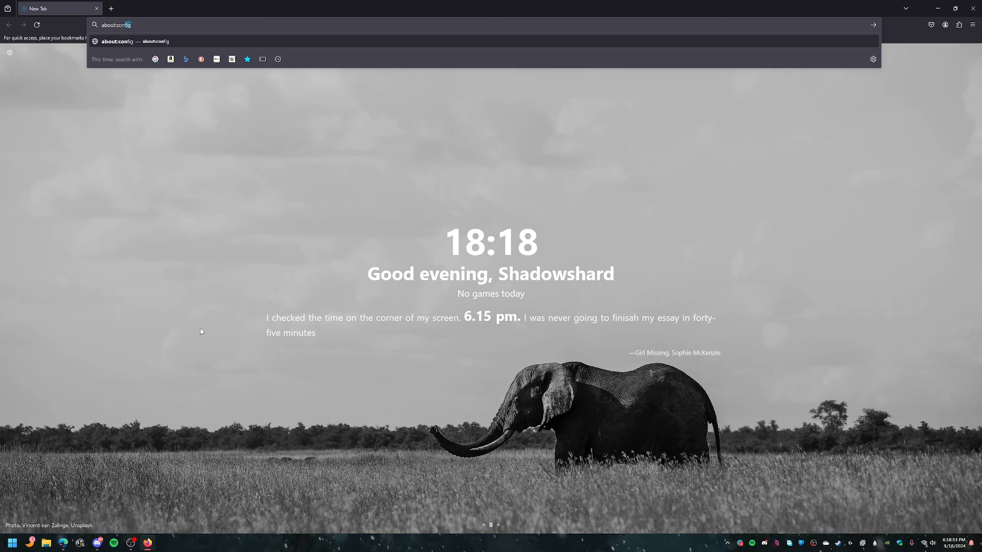
key("Return")
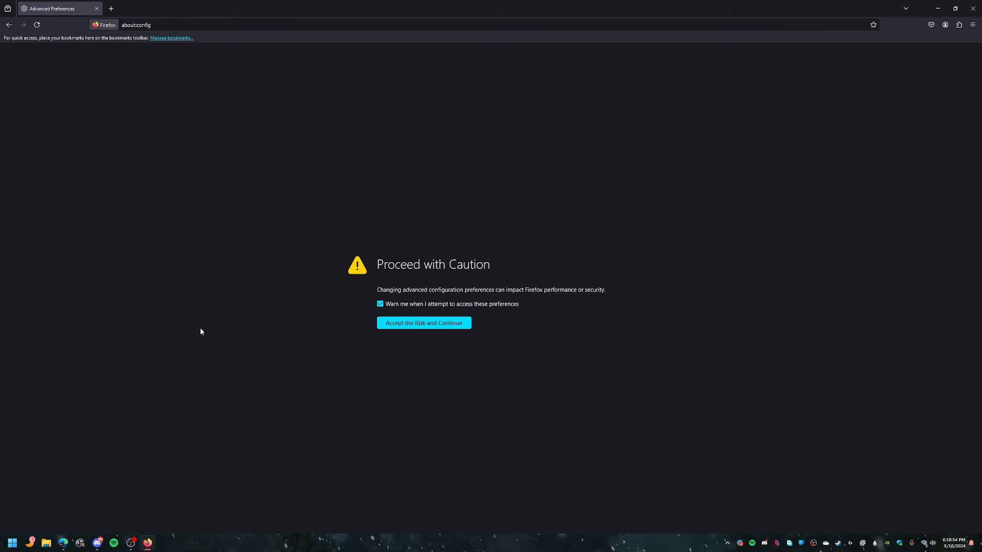
left_click(422, 327)
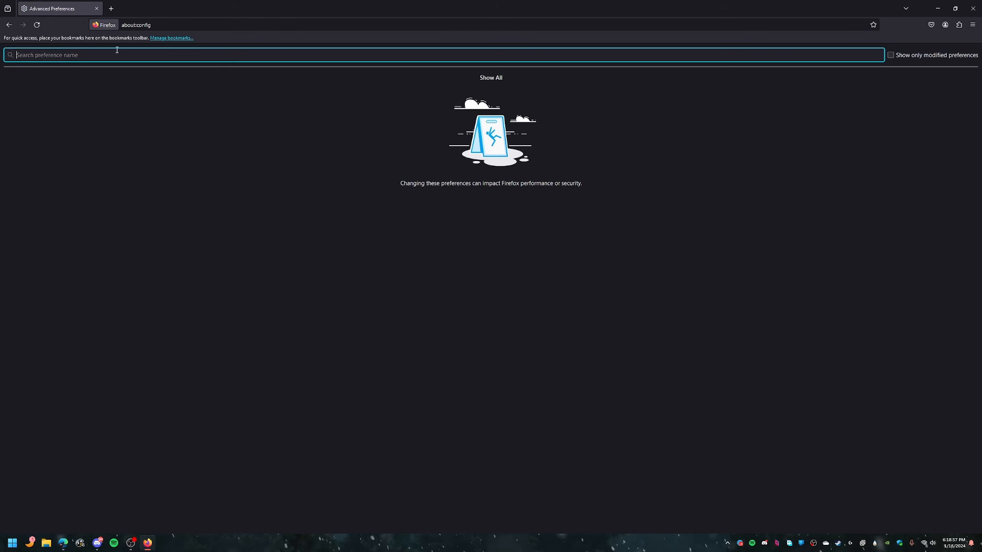
Step: Search preferences for lasttab, toggle browser.tabs.closeWindowWithLastTab, and close the last tab to test it
type("lasttab")
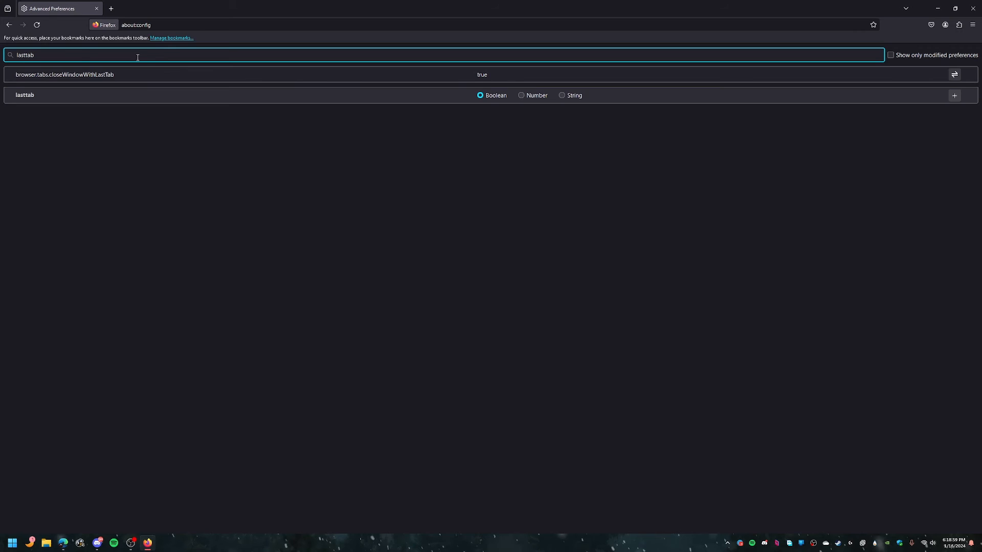
left_click(266, 74)
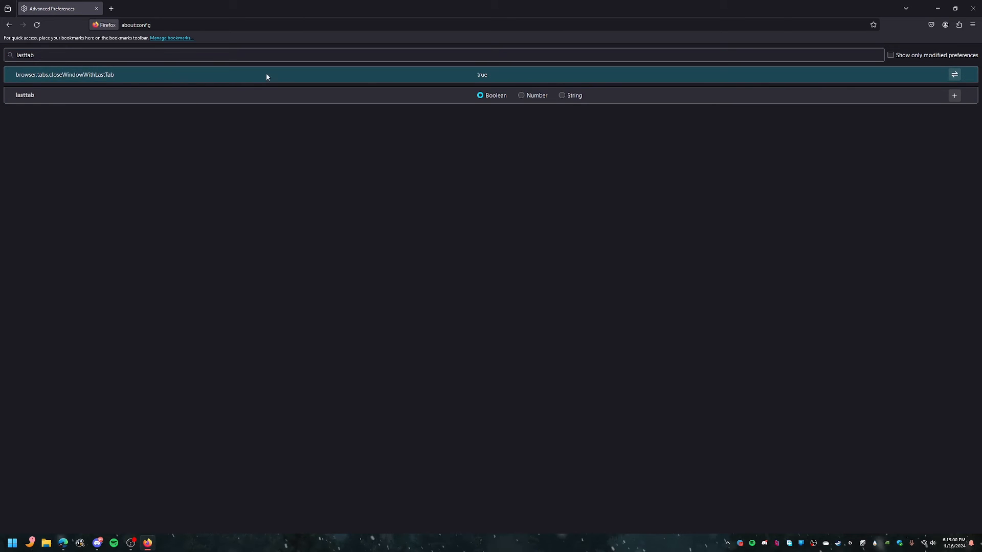
left_click(954, 76)
left_click(97, 9)
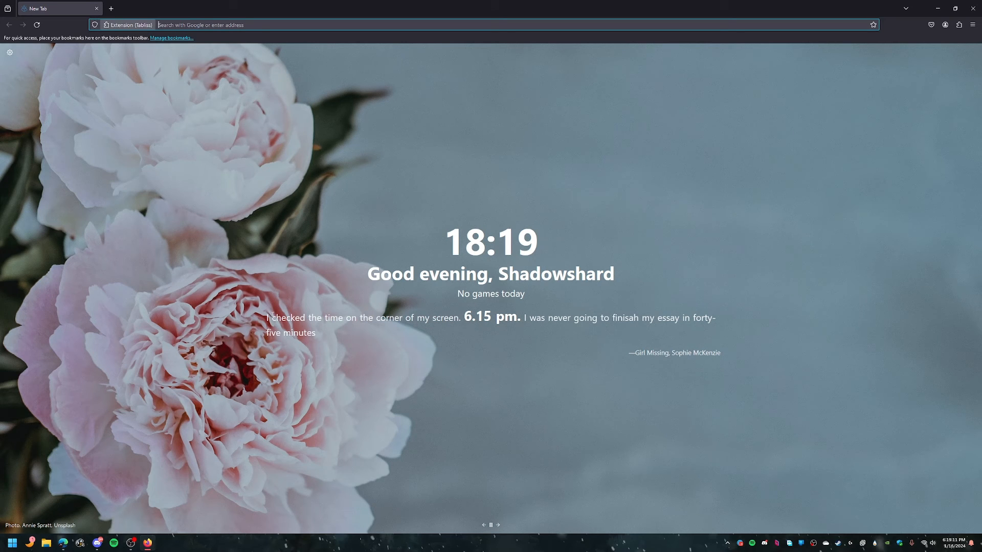
Step: Close and relaunch Firefox, then open the firefoxbackground repository's Issues page
left_click(971, 9)
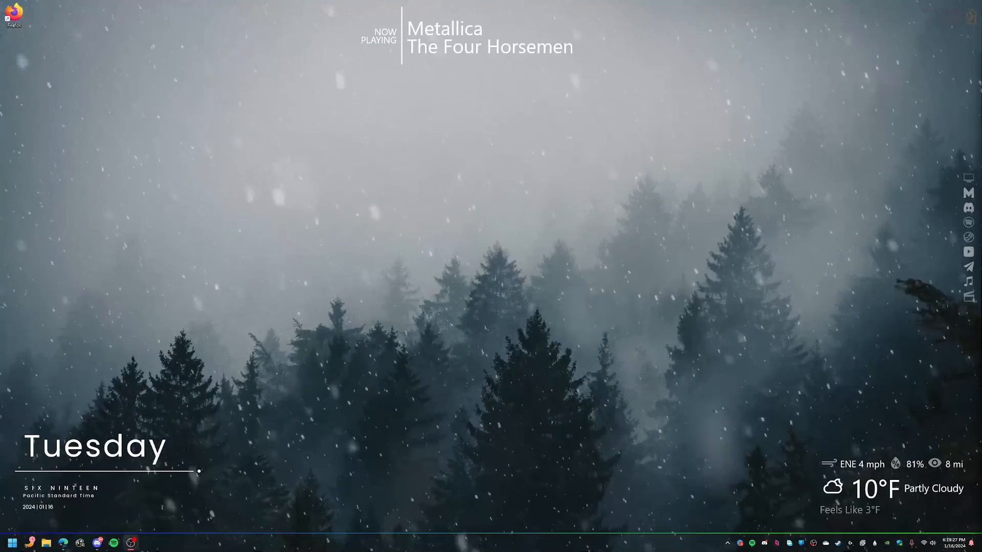
double_click(14, 13)
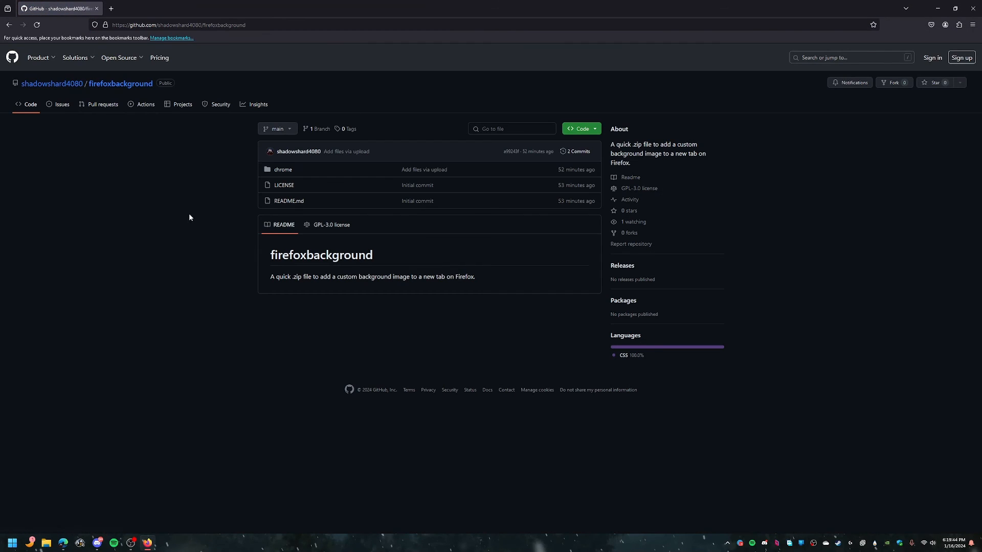
left_click(62, 106)
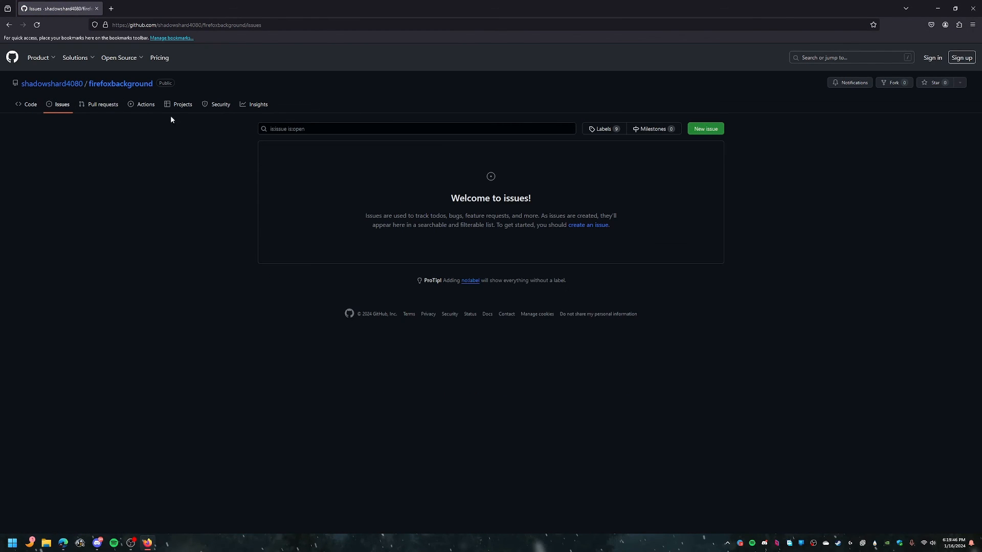